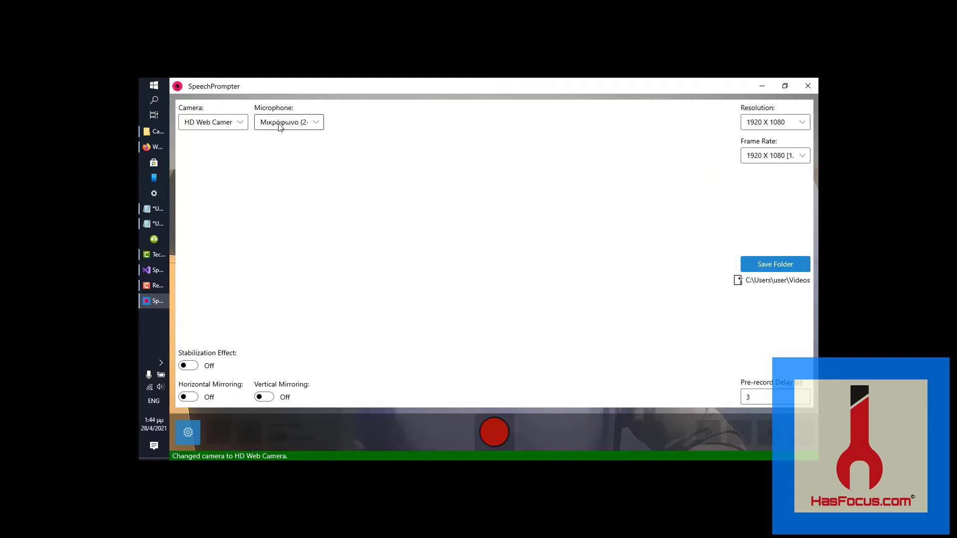
Select the 2- AT2005USB microphone and set the Videos folder as the save location for recordings
click(281, 125)
click(280, 137)
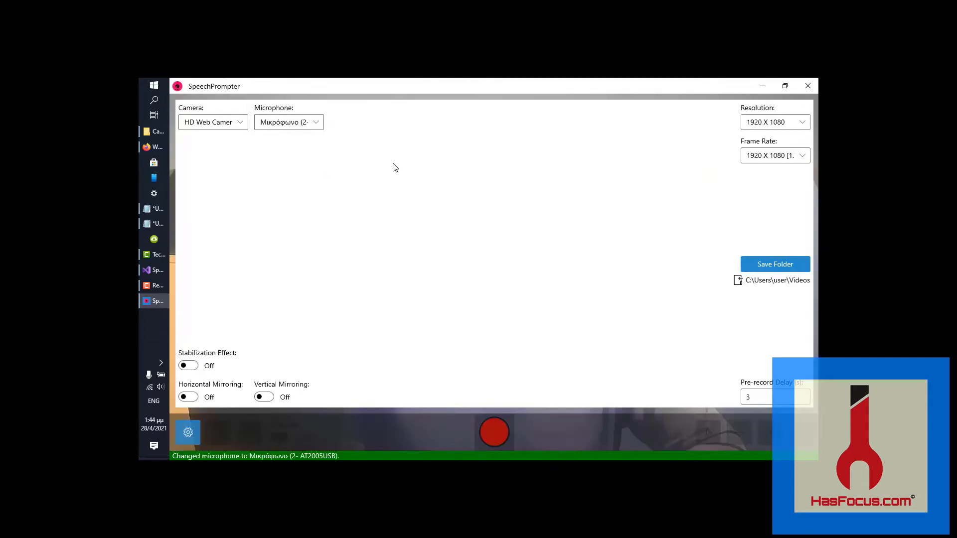
click(768, 263)
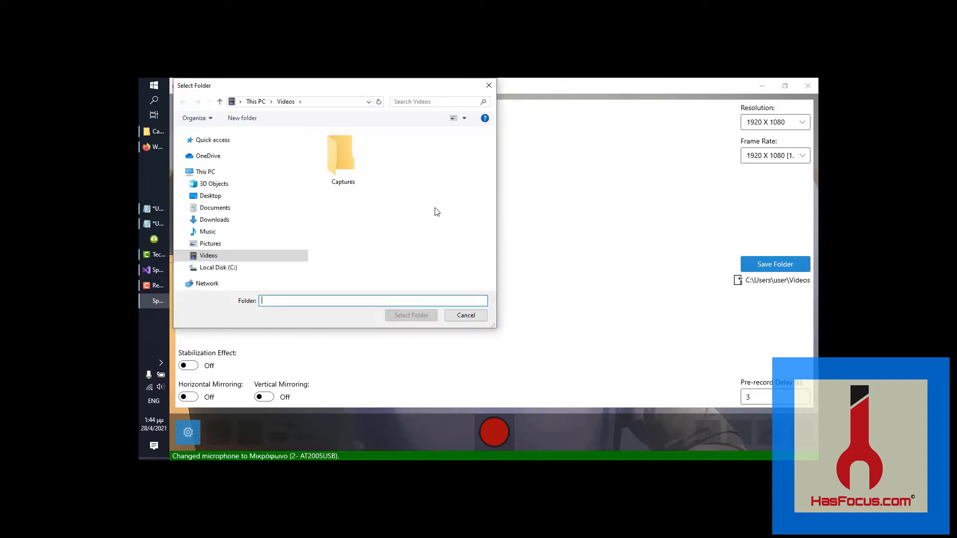
click(210, 257)
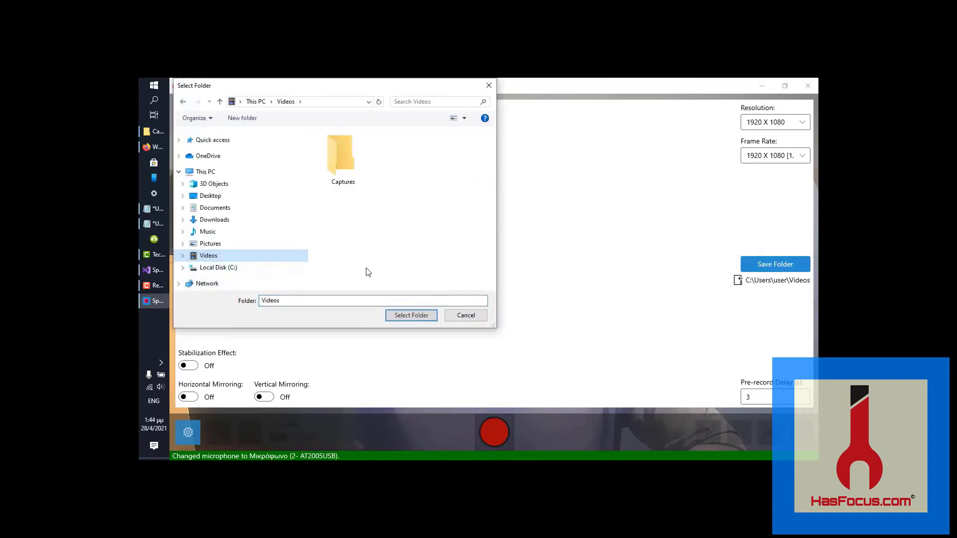
click(410, 315)
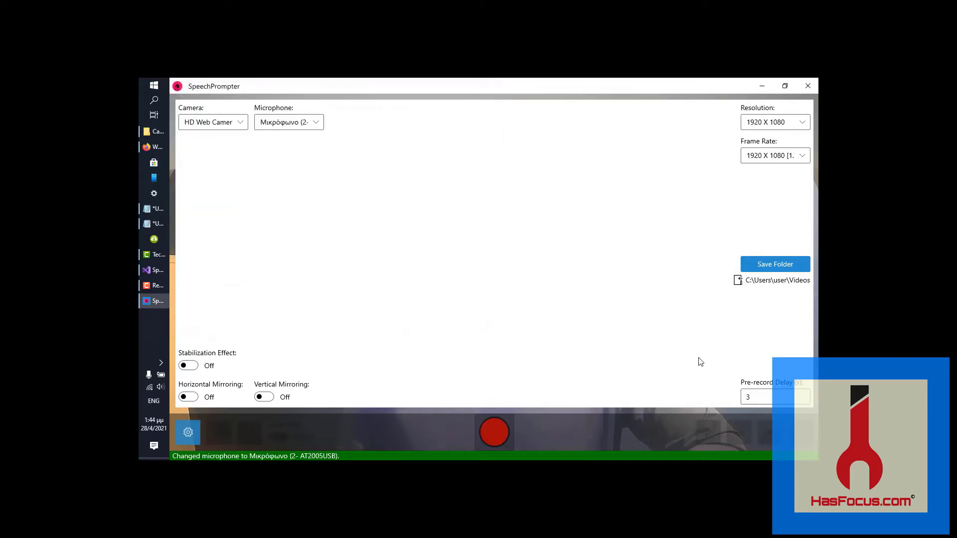
Set the pre-record delay to 4 seconds and turn on horizontal mirroring, closing the settings
double_click(756, 397)
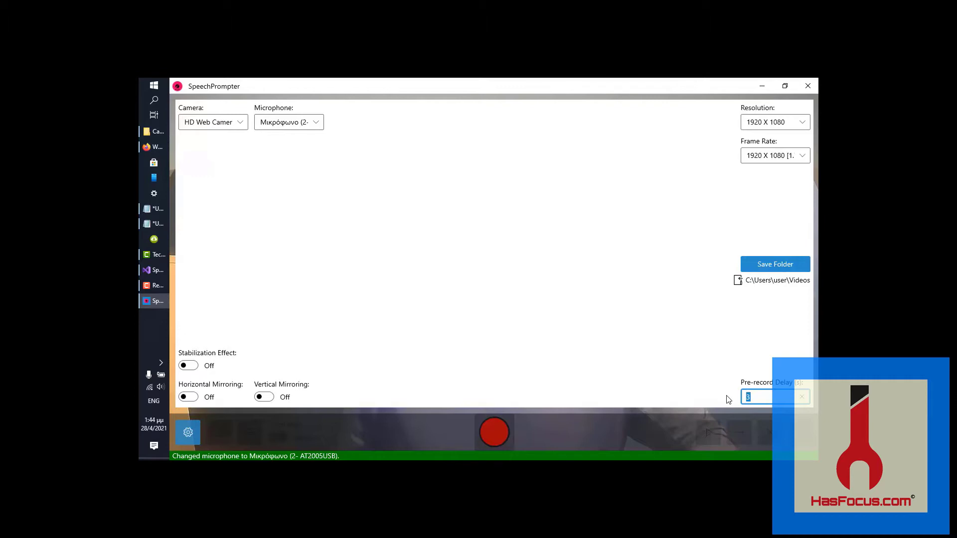
text(4)
click(264, 426)
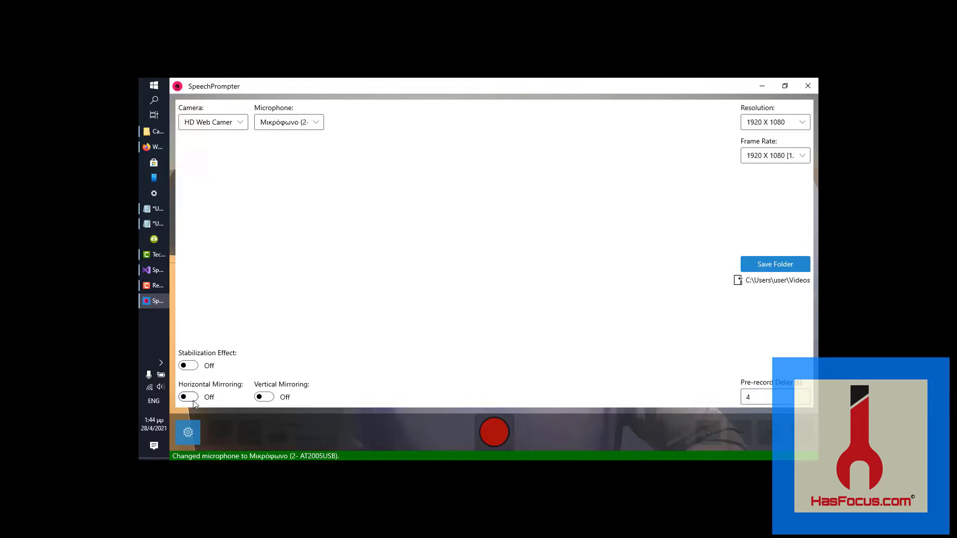
click(193, 398)
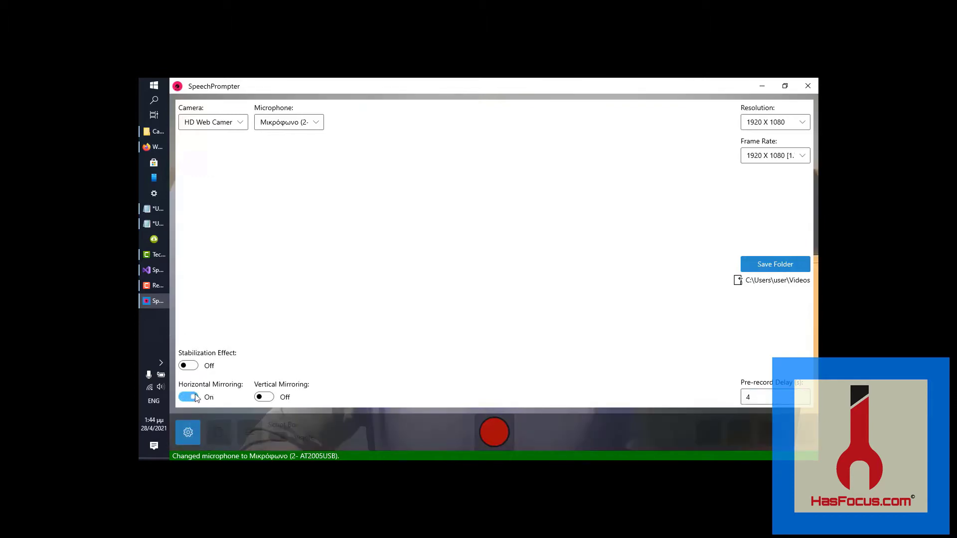
click(190, 434)
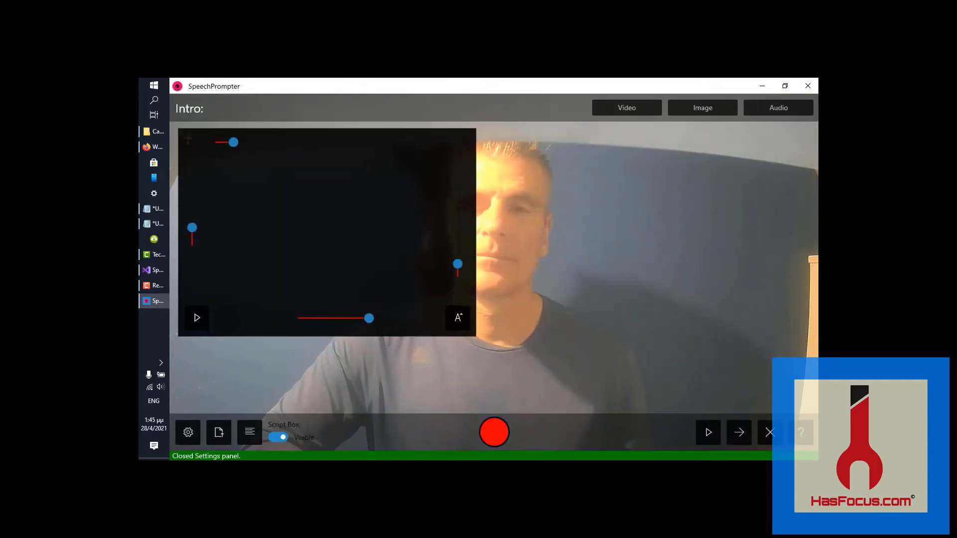
Switch to Firefox and copy the web address of the CryptoX article "What Is Blockchain In Layman's Terms?"
click(222, 431)
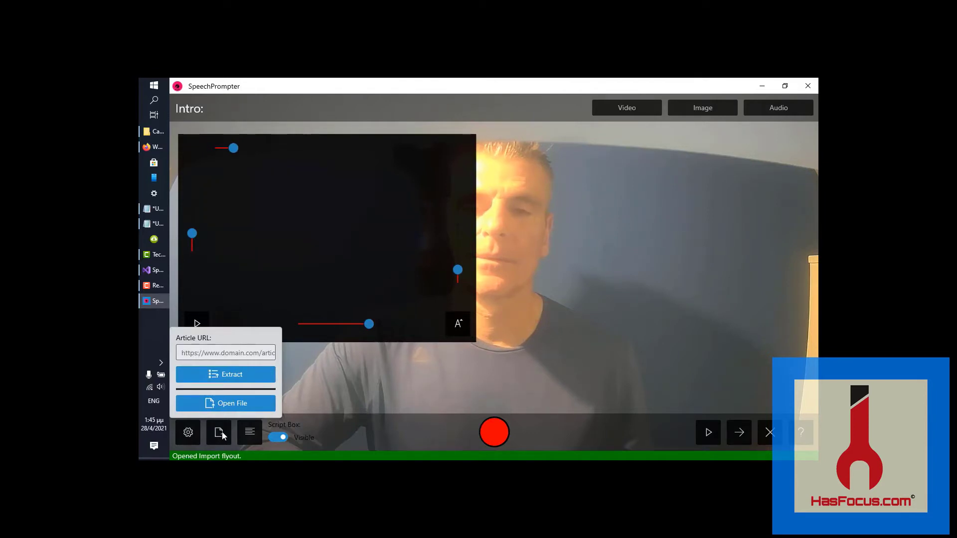
click(324, 382)
key(alt+Tab)
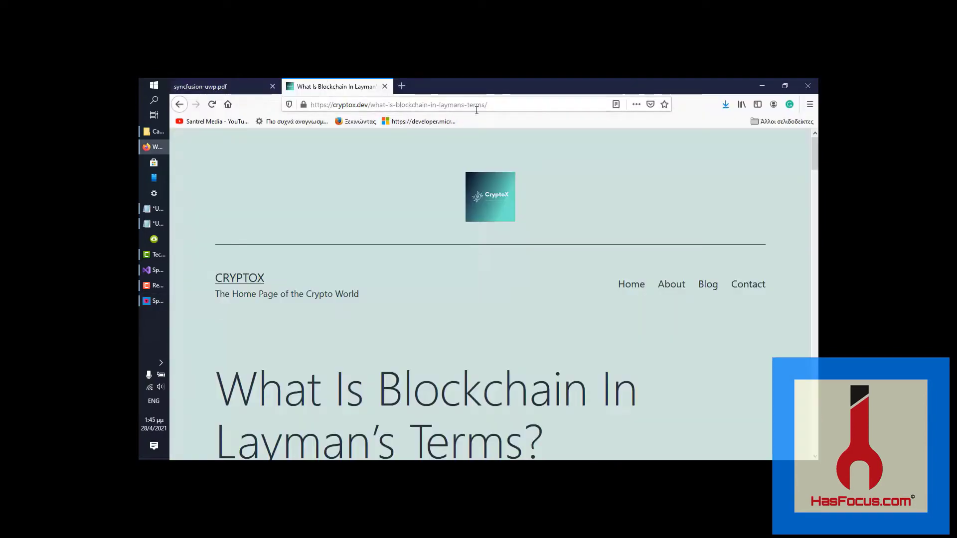
drag(493, 107, 290, 105)
right_click(395, 107)
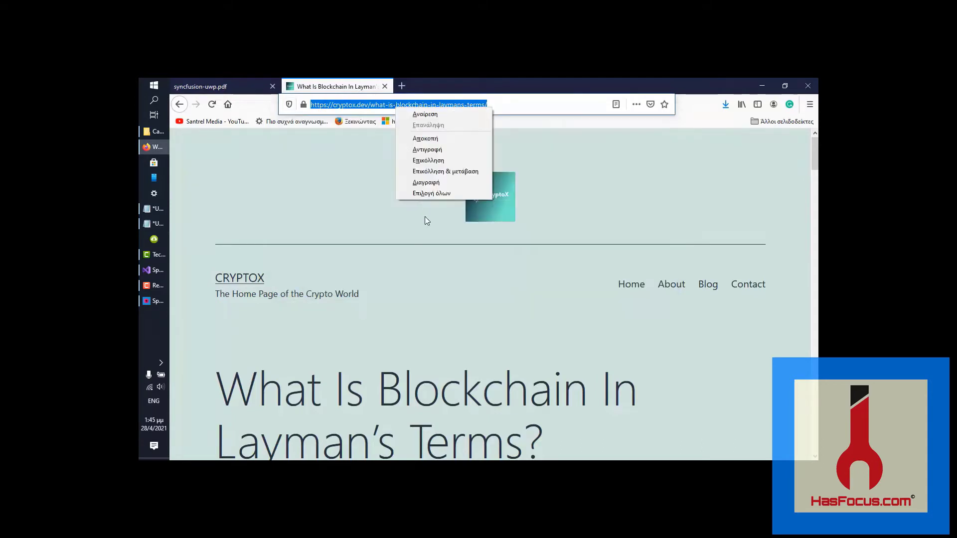
click(441, 150)
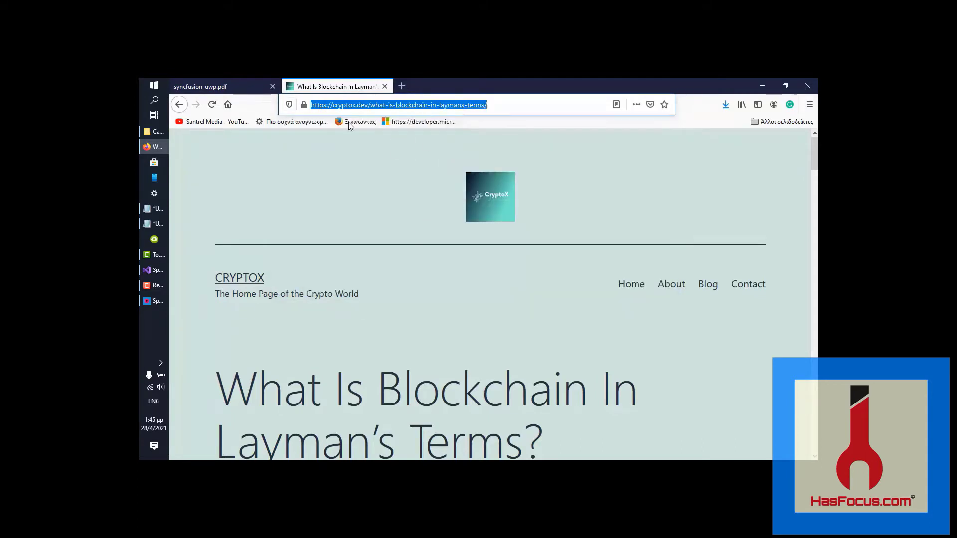
Return to SpeechPrompter and extract the script text from the copied article URL
click(149, 301)
click(222, 434)
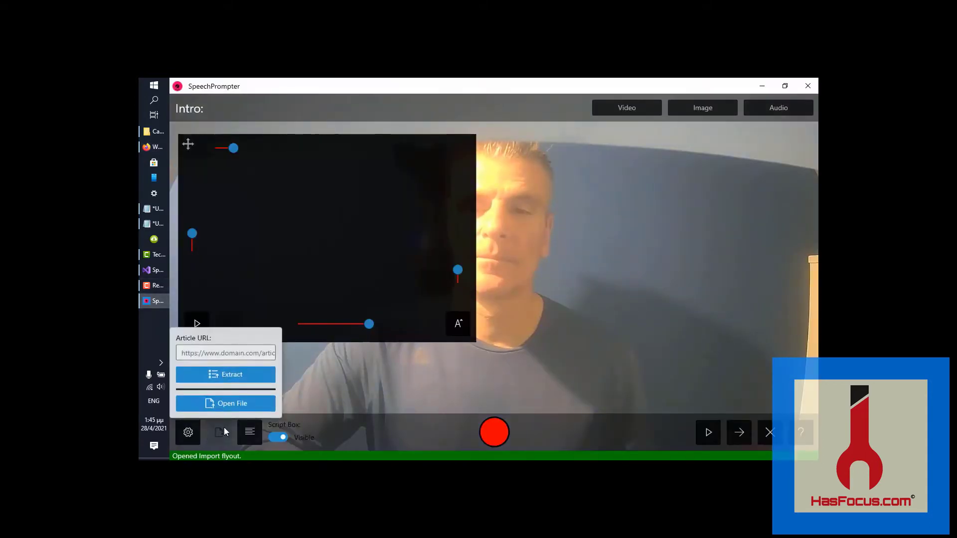
click(228, 354)
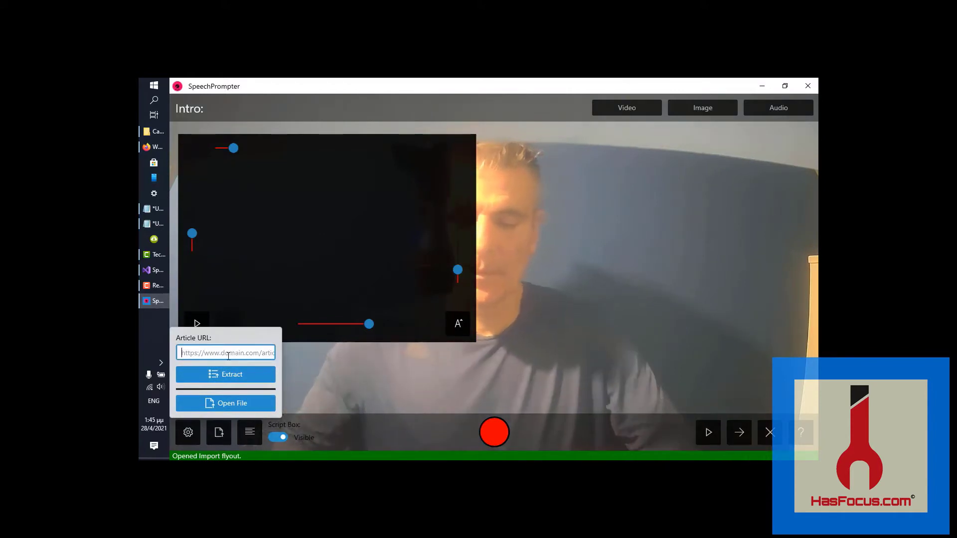
key(ctrl+v)
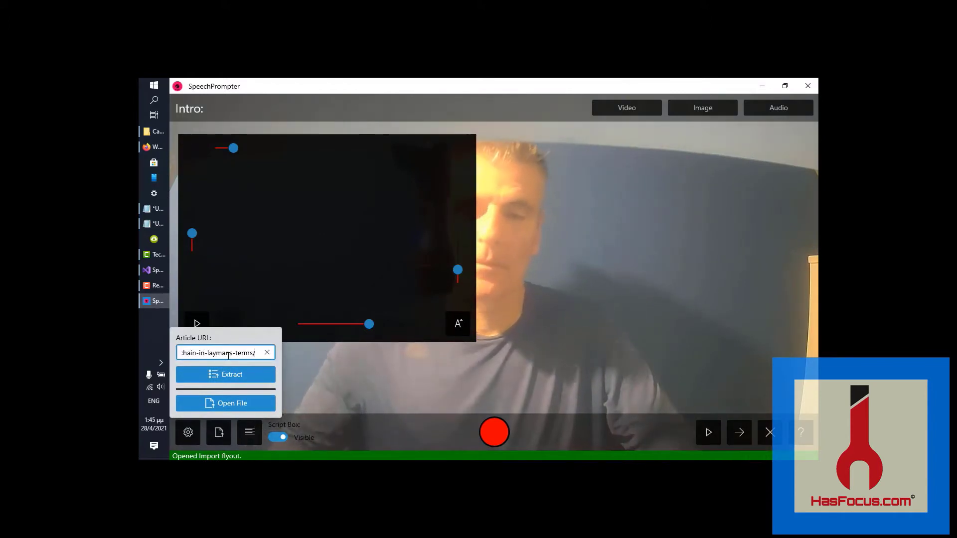
click(246, 375)
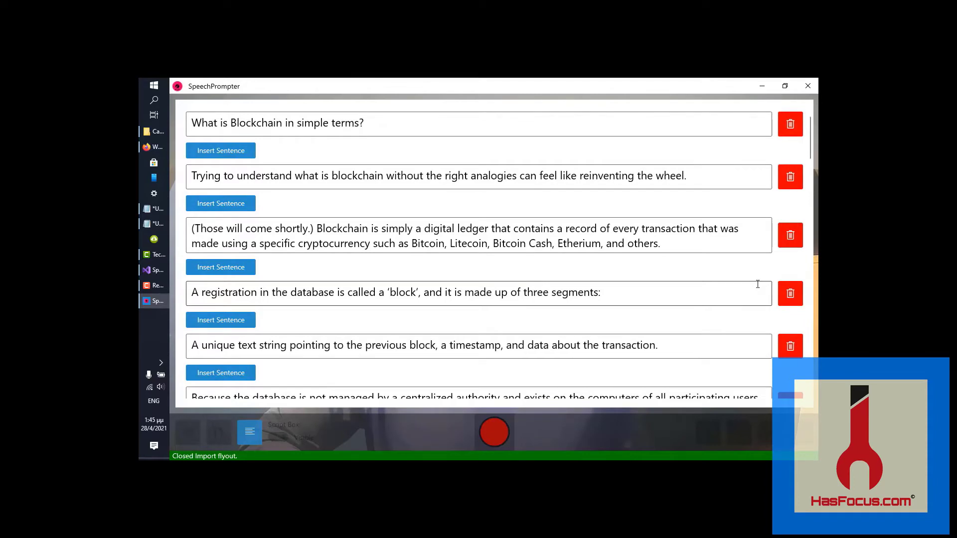
Delete the sentence starting "(Those will come shortly.)" and insert "The Pros and Cons:" after the "three segments" sentence, closing the script editor
click(790, 235)
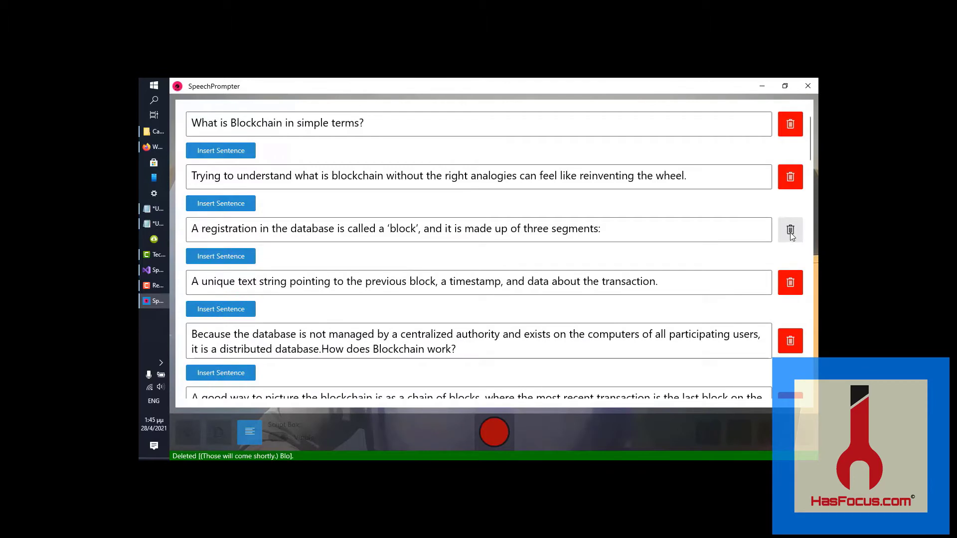
click(224, 256)
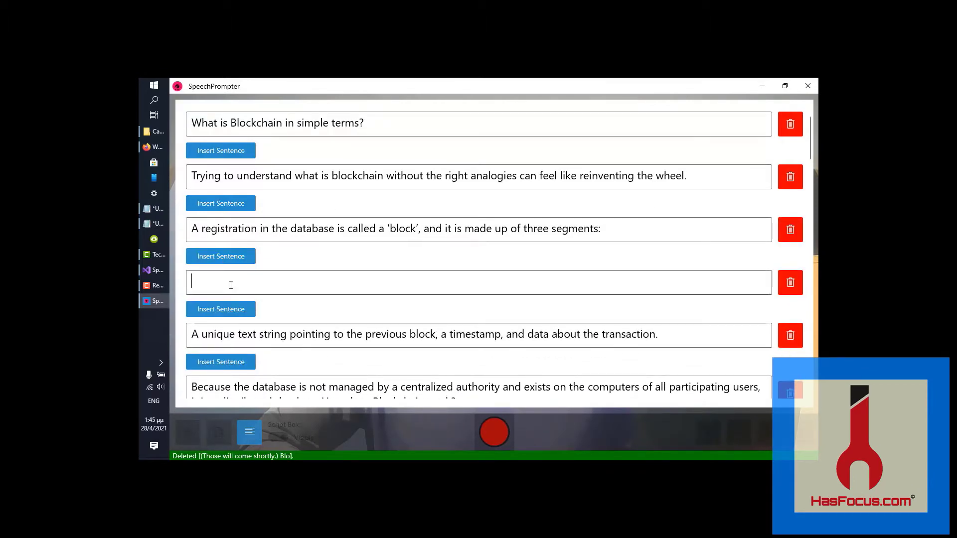
text(The)
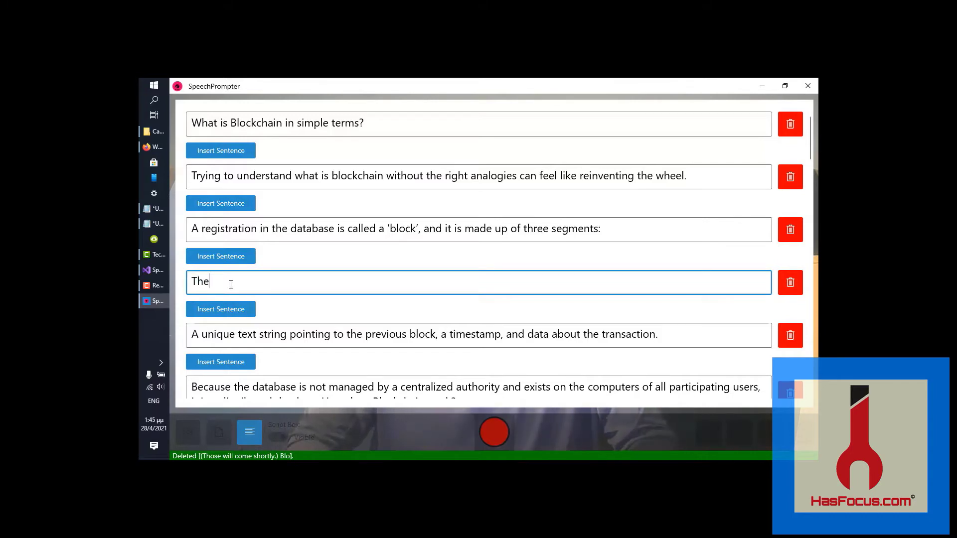
text( Pros an)
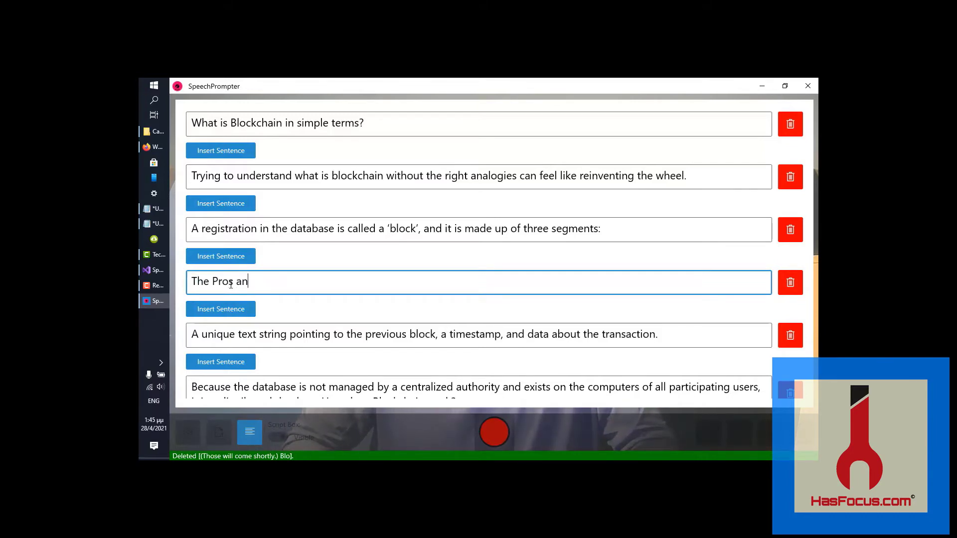
text(d Cons:)
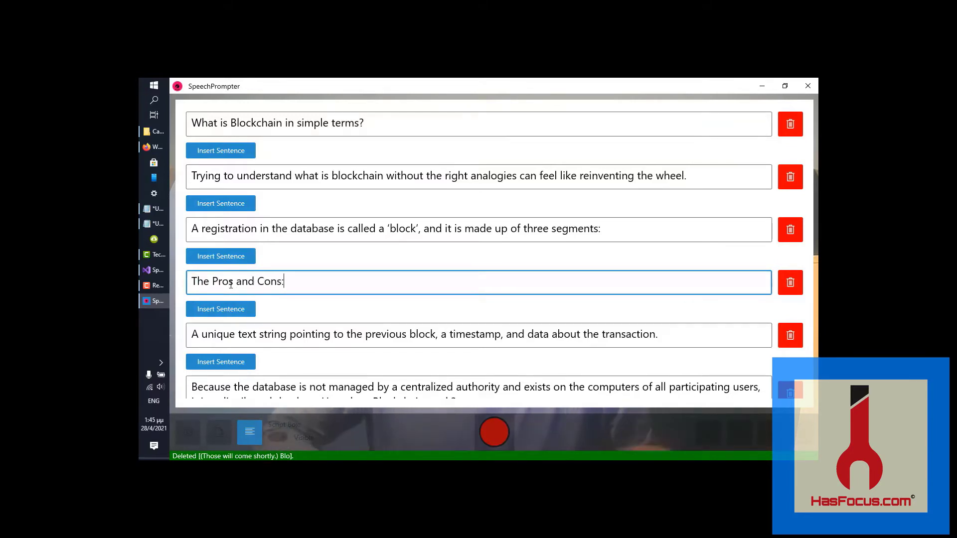
click(252, 430)
Move the script box up over the Intro heading, and switch its visibility off and back on
drag(187, 144, 210, 118)
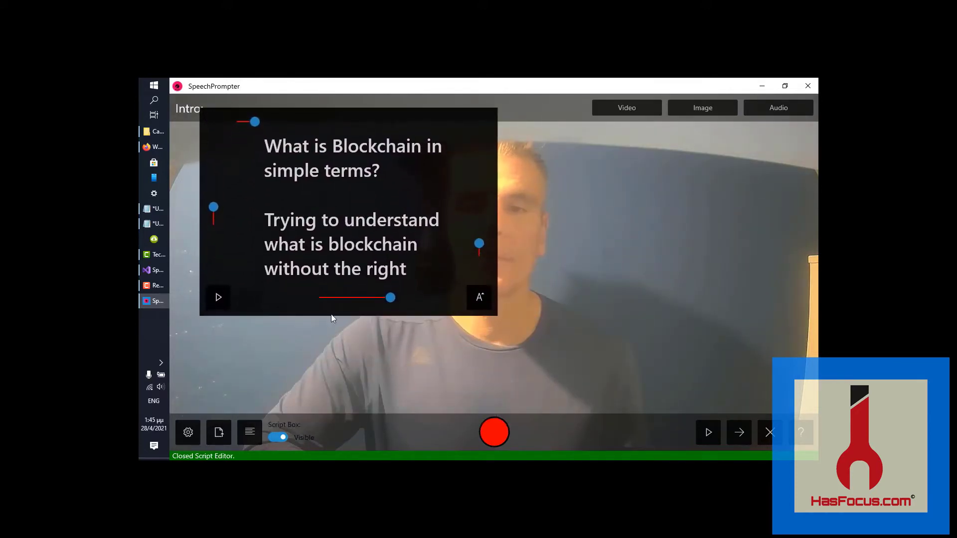
click(277, 438)
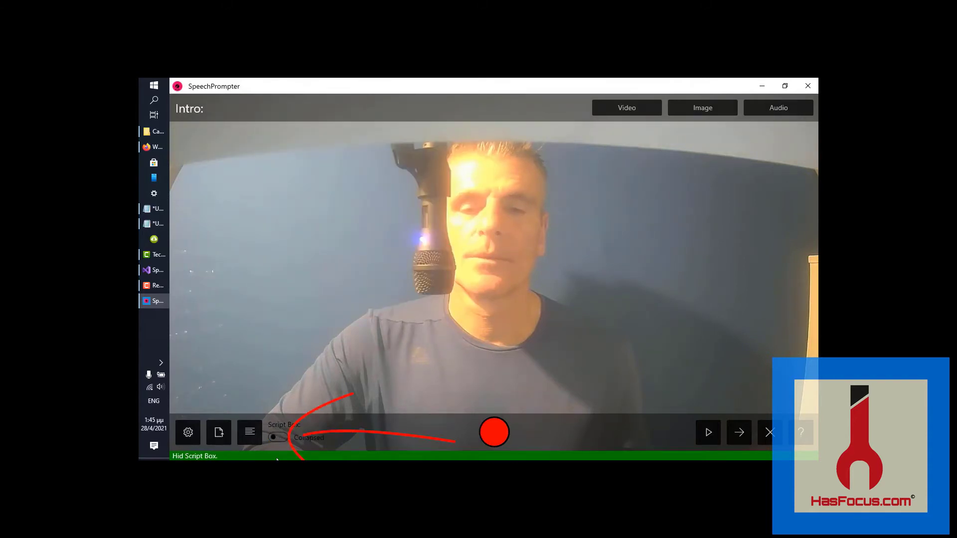
click(282, 441)
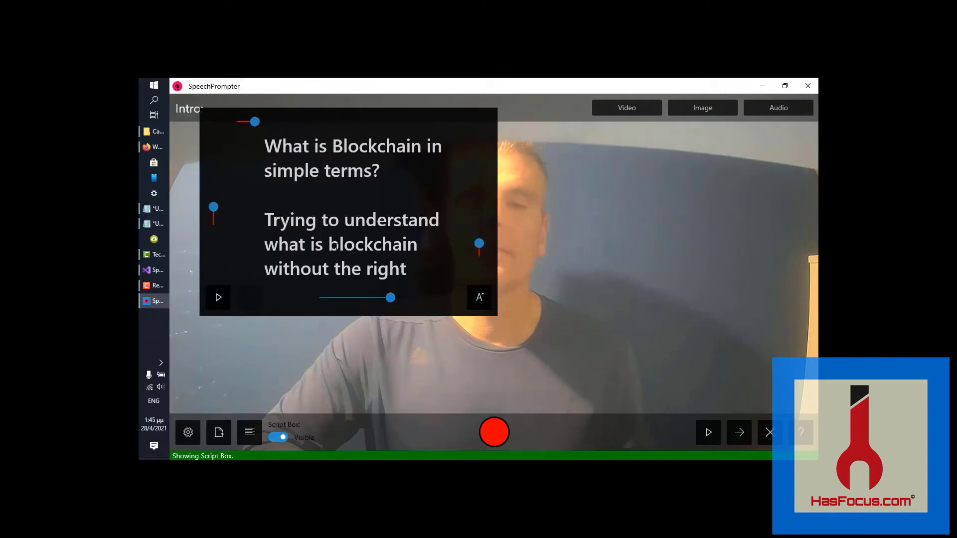
Try enlarging the script box in width and height so that it covers the whole camera preview
drag(254, 122, 299, 121)
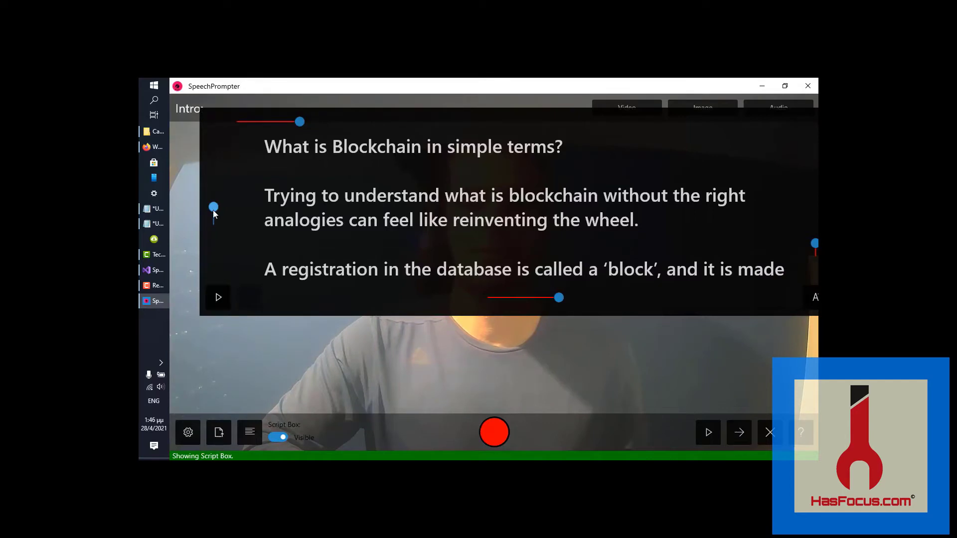
drag(213, 208, 223, 151)
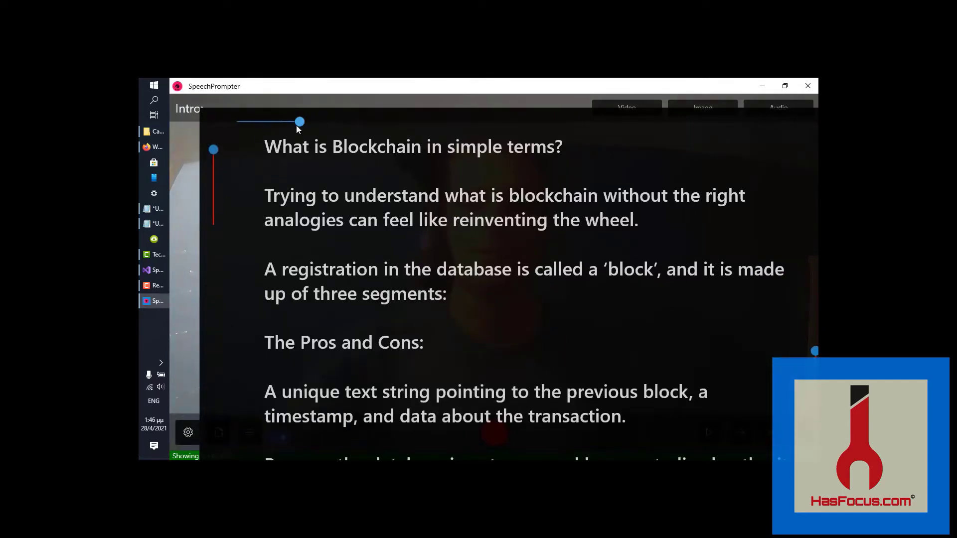
drag(298, 125, 316, 124)
drag(374, 233, 236, 163)
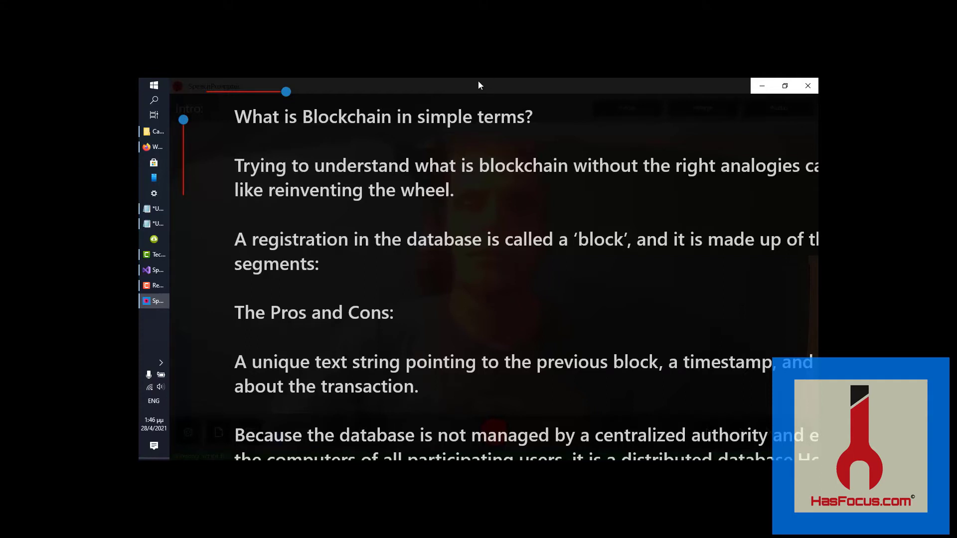
Restore the script box to its small size over the Intro heading and lower its opacity to about 0.8
double_click(478, 82)
drag(179, 88, 197, 107)
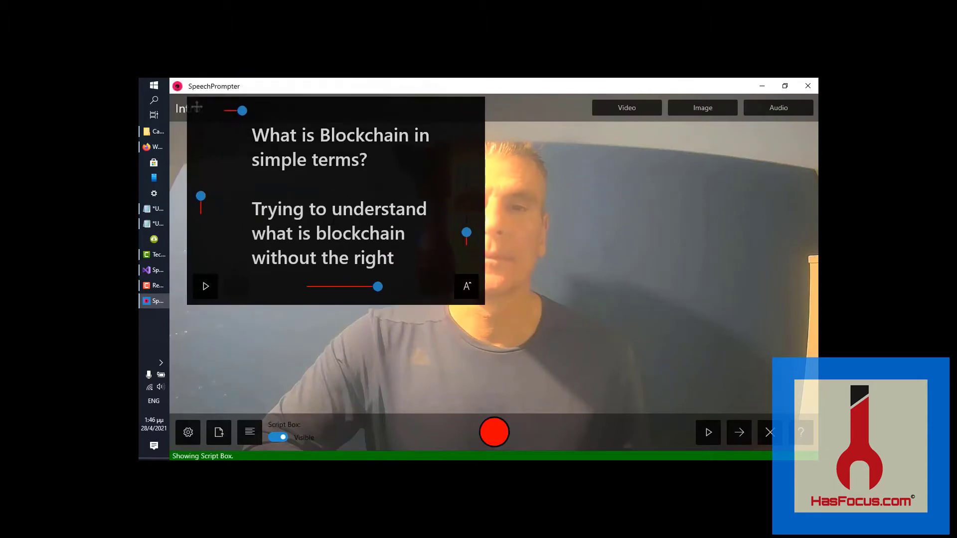
mouse_move(380, 287)
mouse_down()
mouse_move(315, 285)
mouse_move(391, 286)
mouse_move(368, 287)
mouse_up()
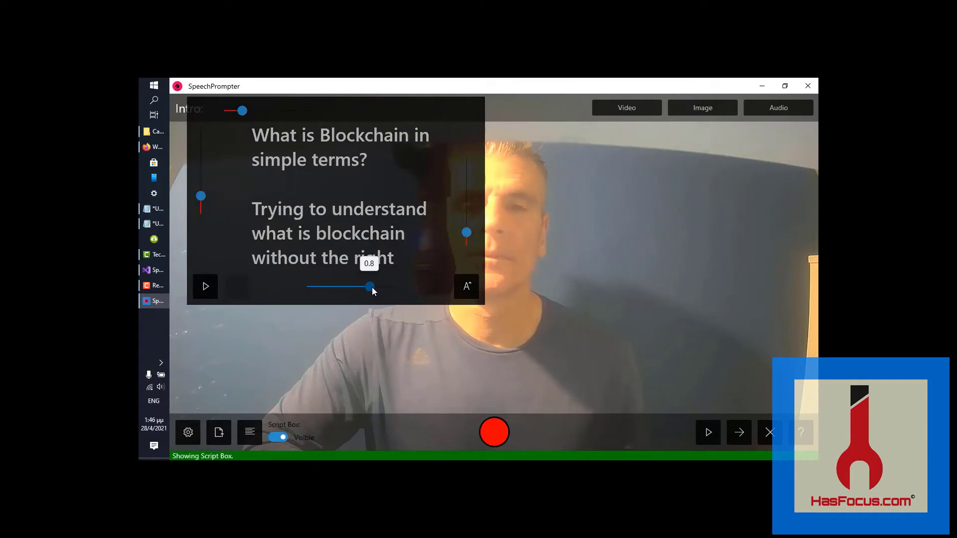
Try a red background for the script box and set the background color back to black
click(469, 282)
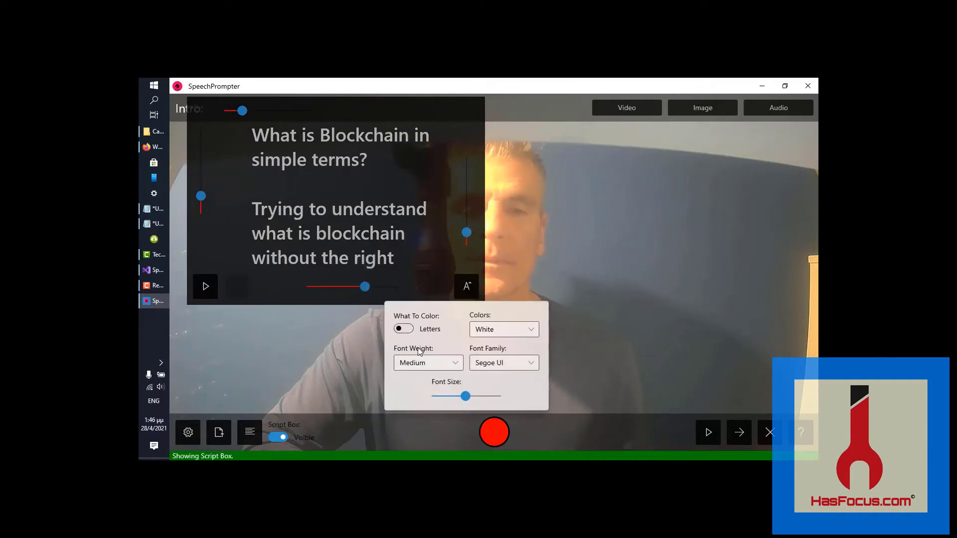
click(411, 330)
click(506, 329)
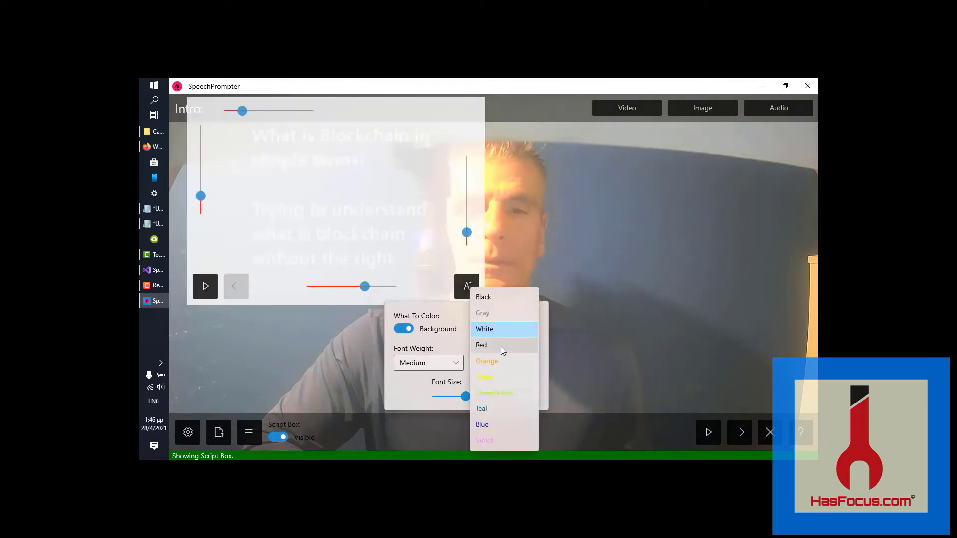
click(501, 347)
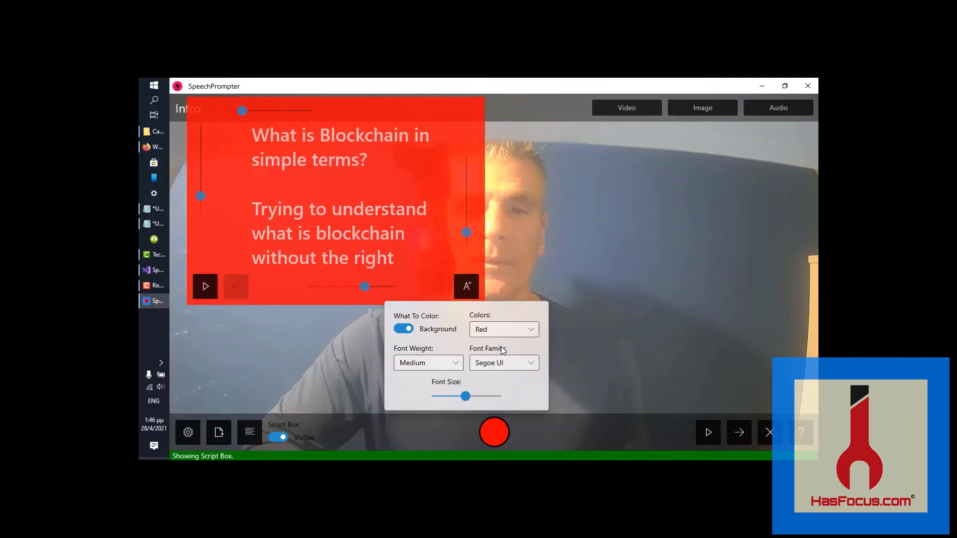
click(506, 332)
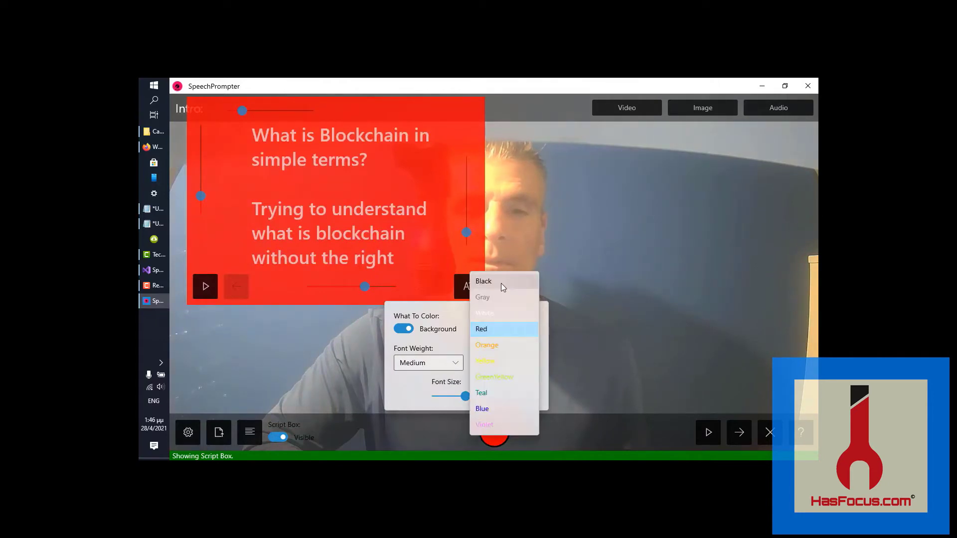
click(501, 283)
Color the script box's letters green-yellow and slightly increase their font size
click(403, 329)
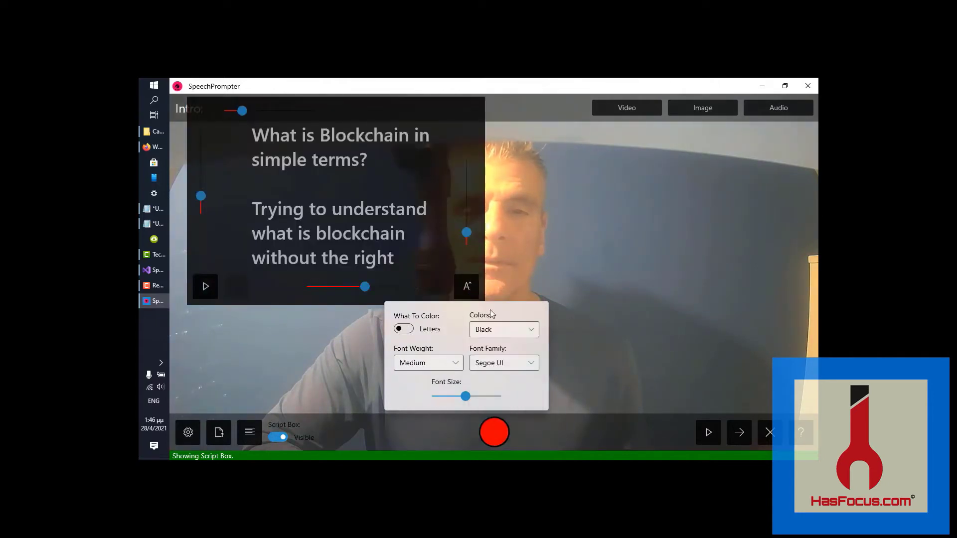
click(505, 331)
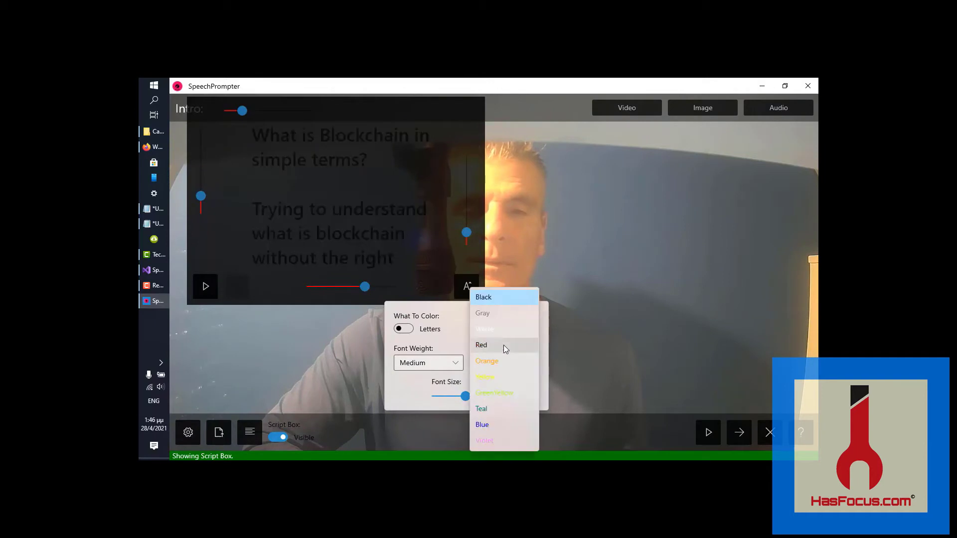
click(504, 393)
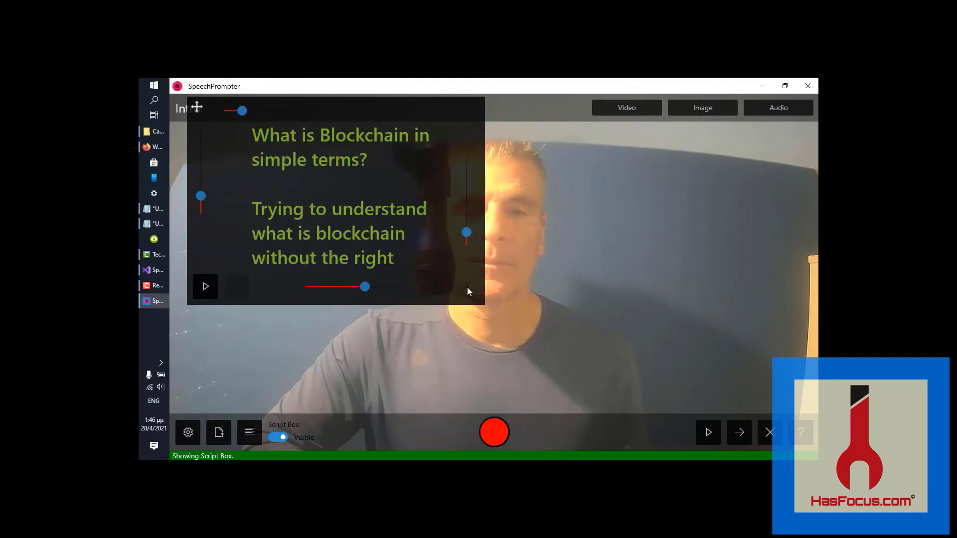
mouse_move(467, 396)
mouse_down()
mouse_move(482, 397)
mouse_move(467, 396)
mouse_up()
click(411, 231)
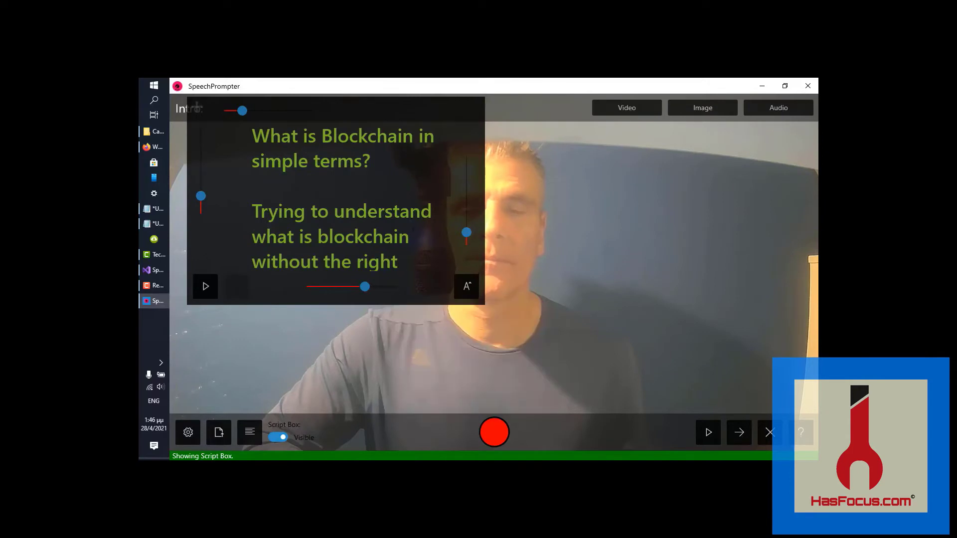
Move the script box rightward clear of the Intro heading and start speech-driven scrolling
drag(197, 107, 231, 105)
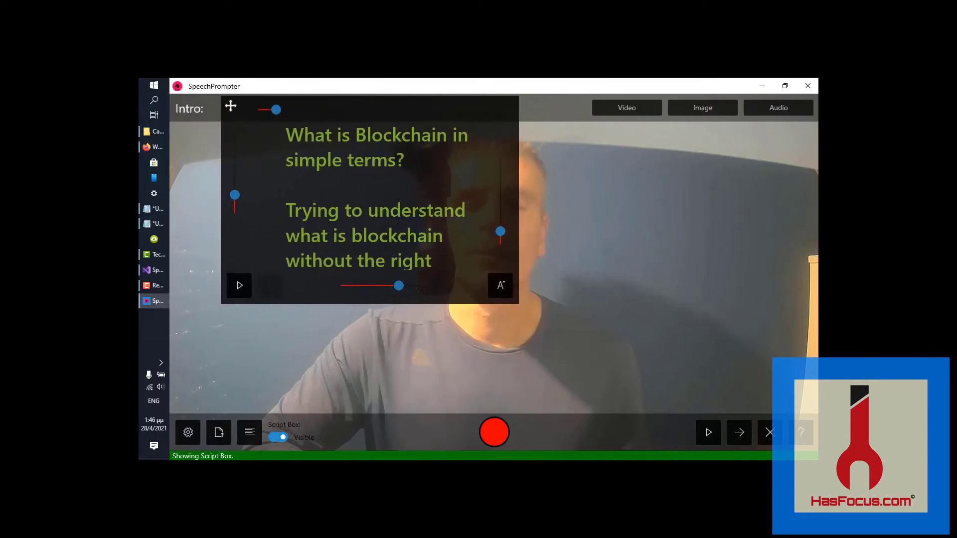
click(240, 287)
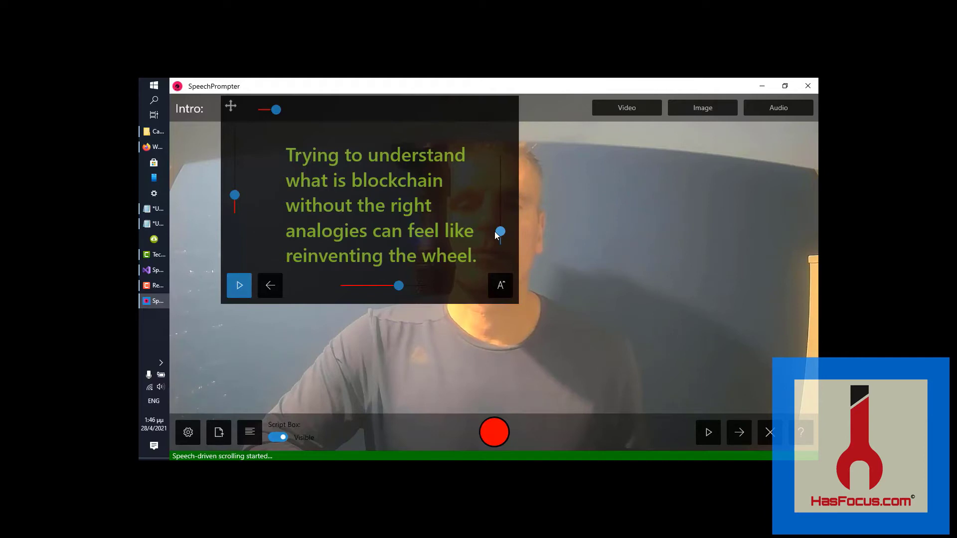
Try a much faster scrolling speed for the script and bring it back down to a slow one
drag(500, 231, 500, 172)
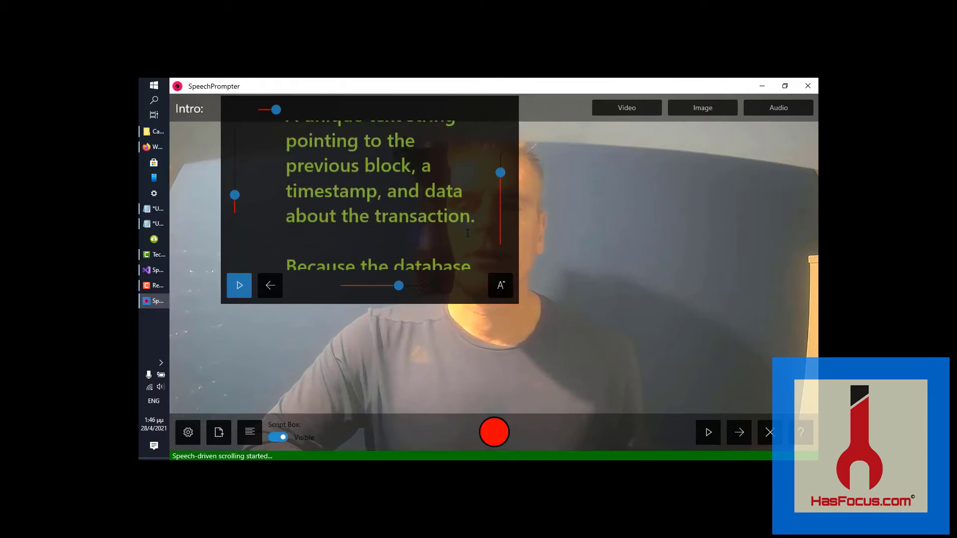
drag(507, 169, 502, 210)
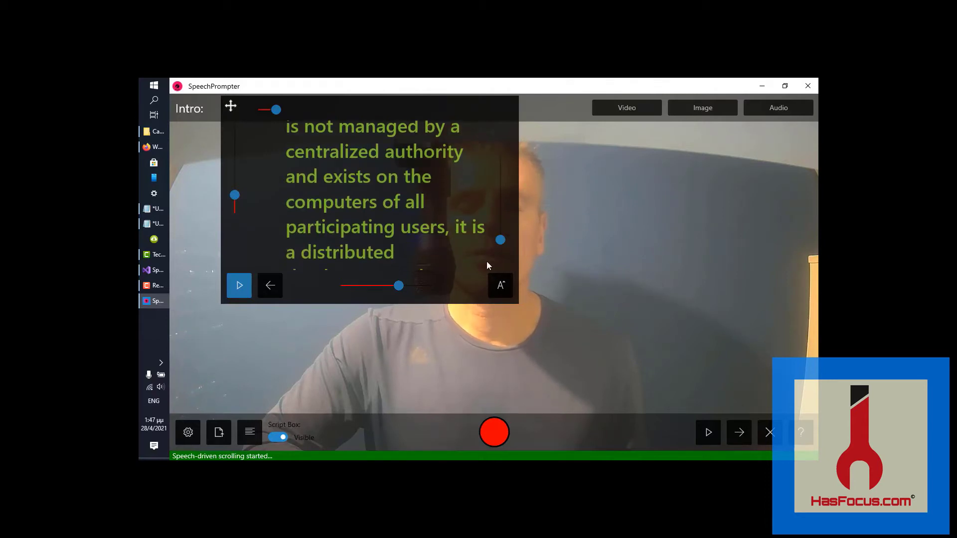
click(502, 241)
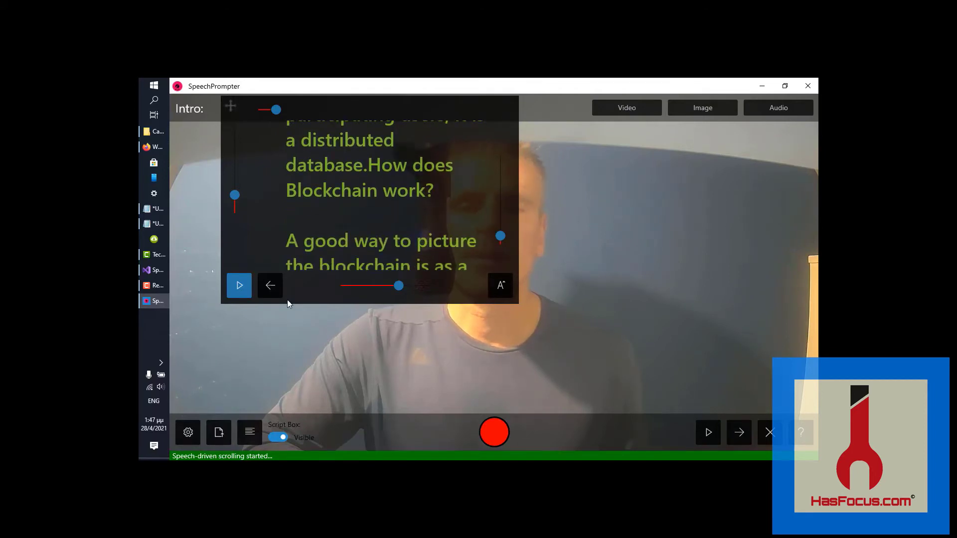
Step the script text back to the passage about not being managed by a centralized authority
click(274, 284)
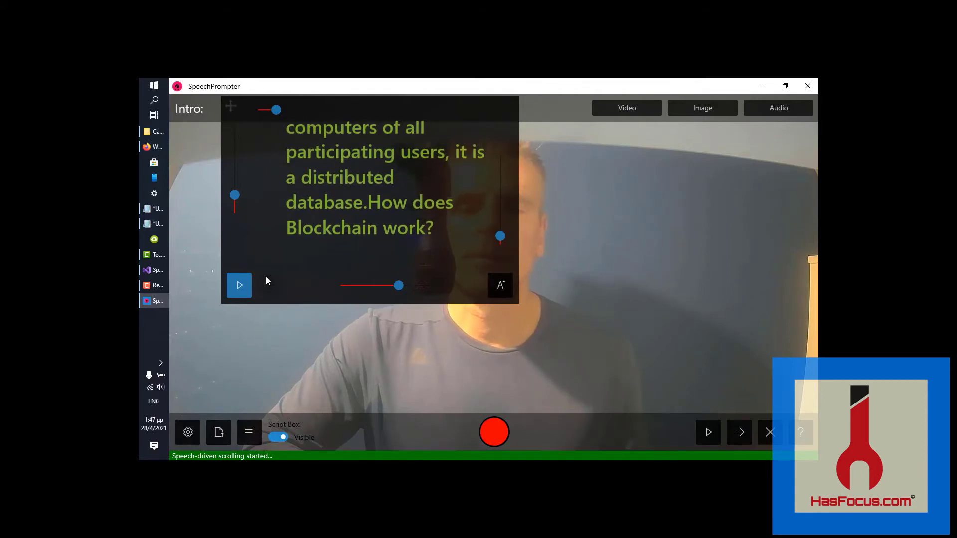
click(268, 286)
click(266, 286)
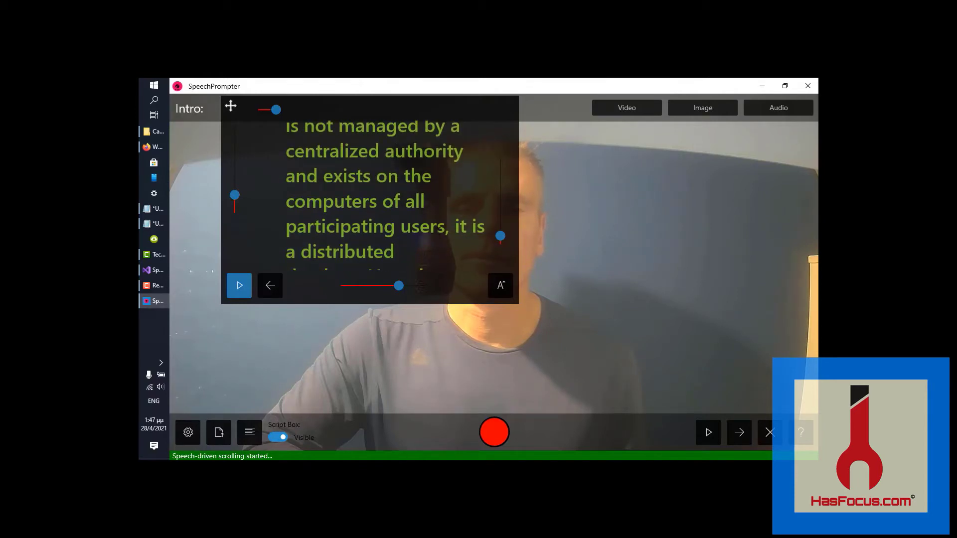
Nudge the script box slightly toward the Intro heading and stop the speech-driven scrolling
drag(231, 106, 223, 107)
click(231, 294)
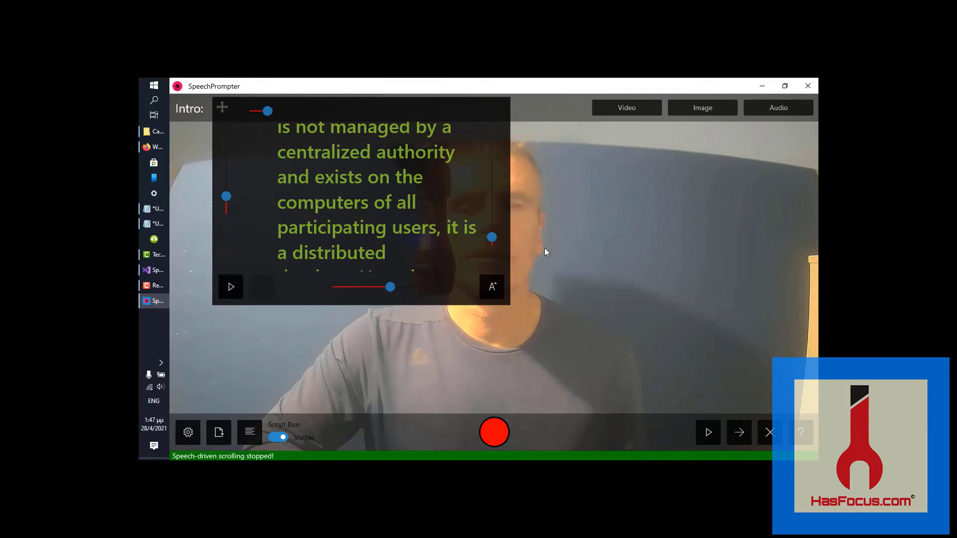
click(624, 105)
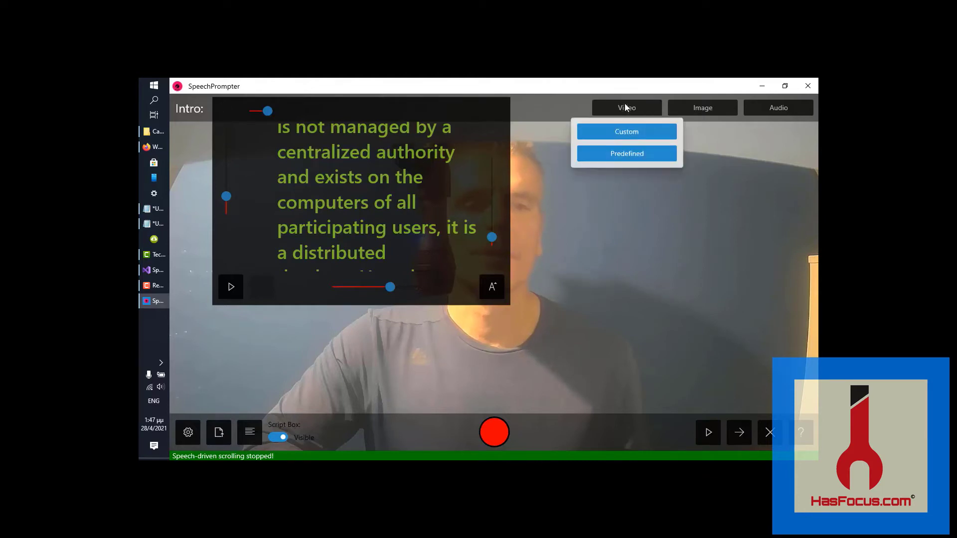
click(620, 130)
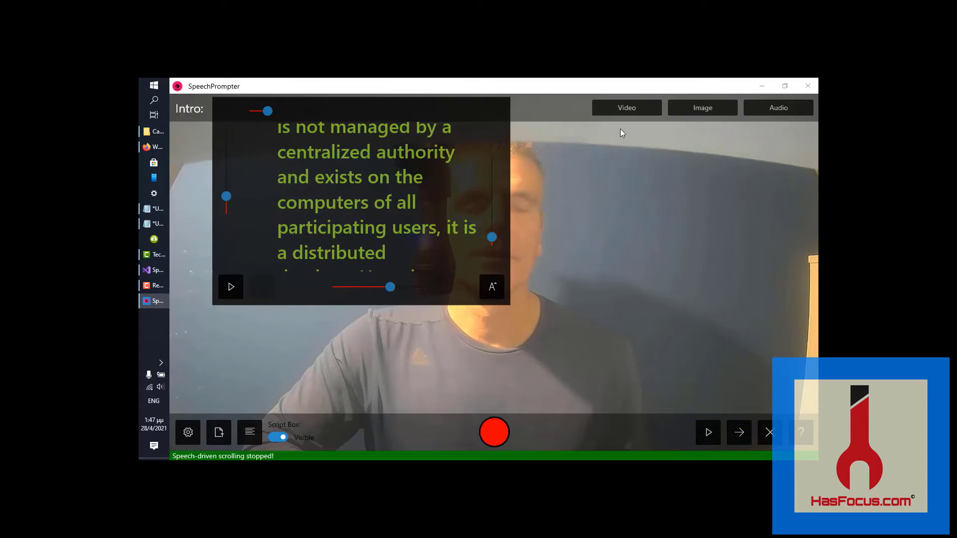
click(465, 317)
Choose the predefined Video 6 for the Intro section and save the selection
click(639, 108)
click(627, 152)
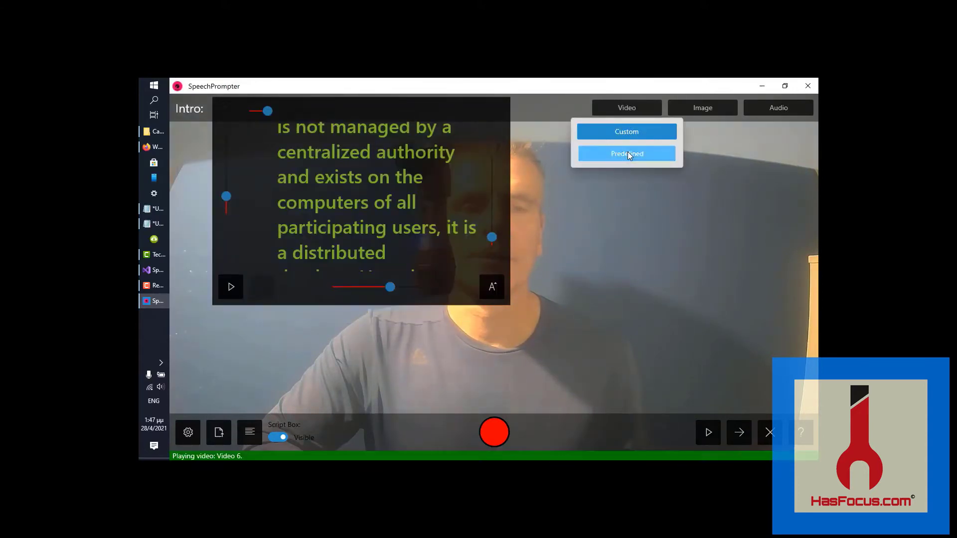
click(619, 188)
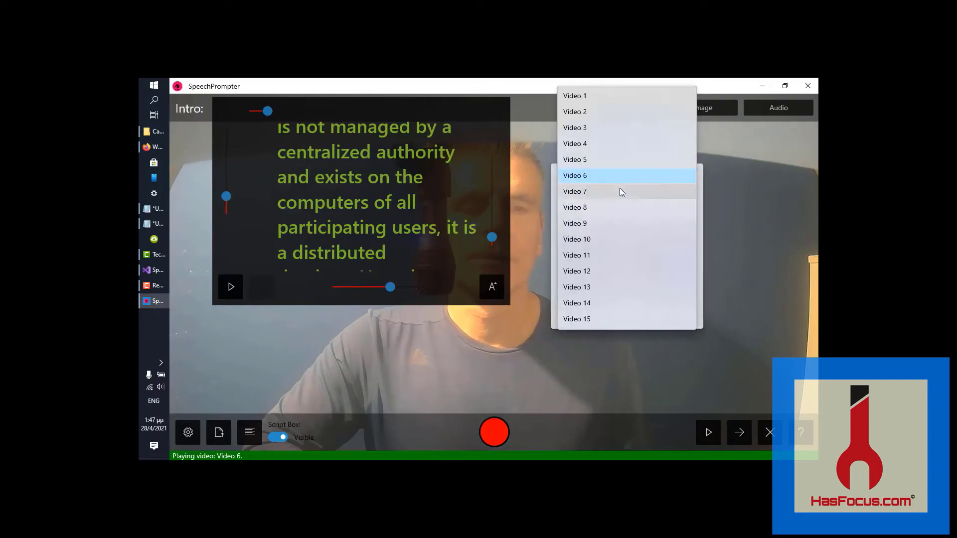
click(614, 175)
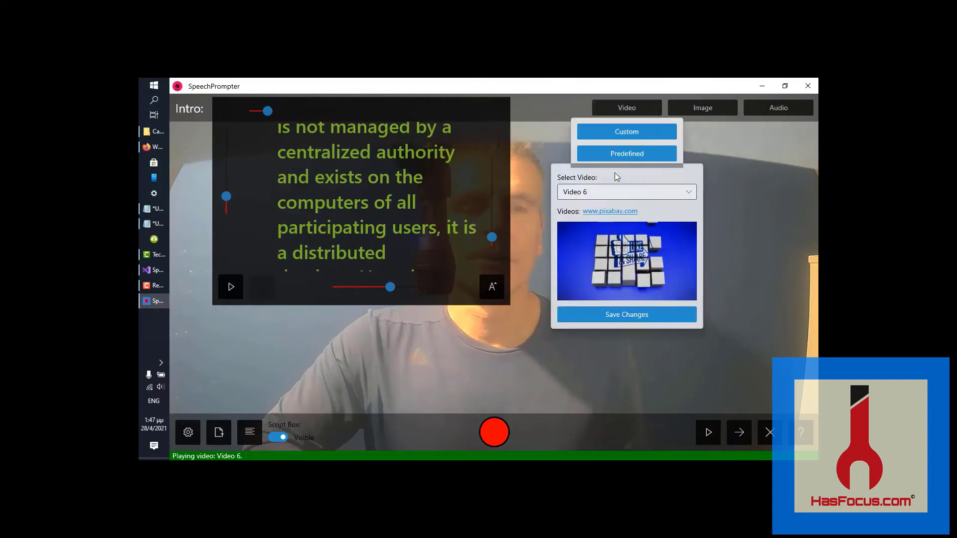
click(611, 314)
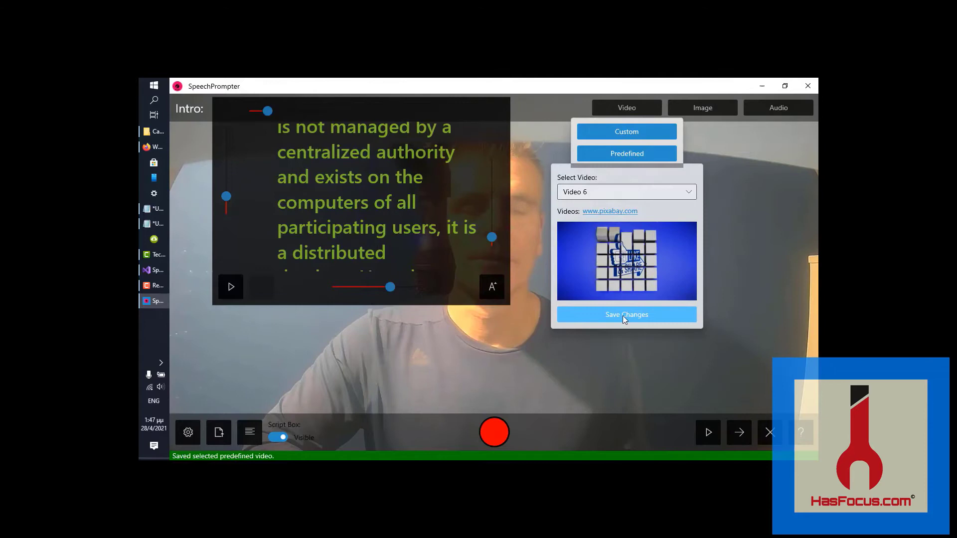
click(710, 344)
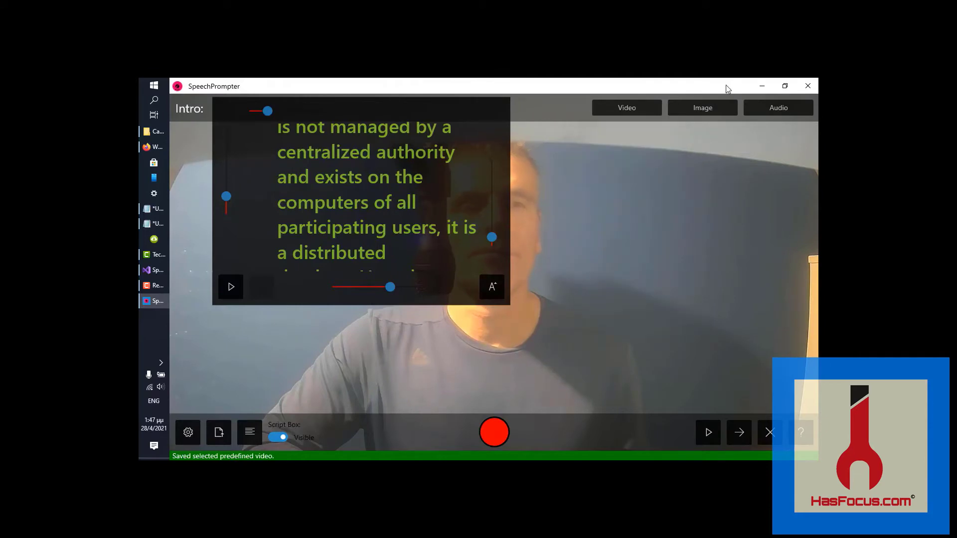
Load bitcoin-4130299_640.png from the Pictures folder into the image editor for the Intro section
click(698, 108)
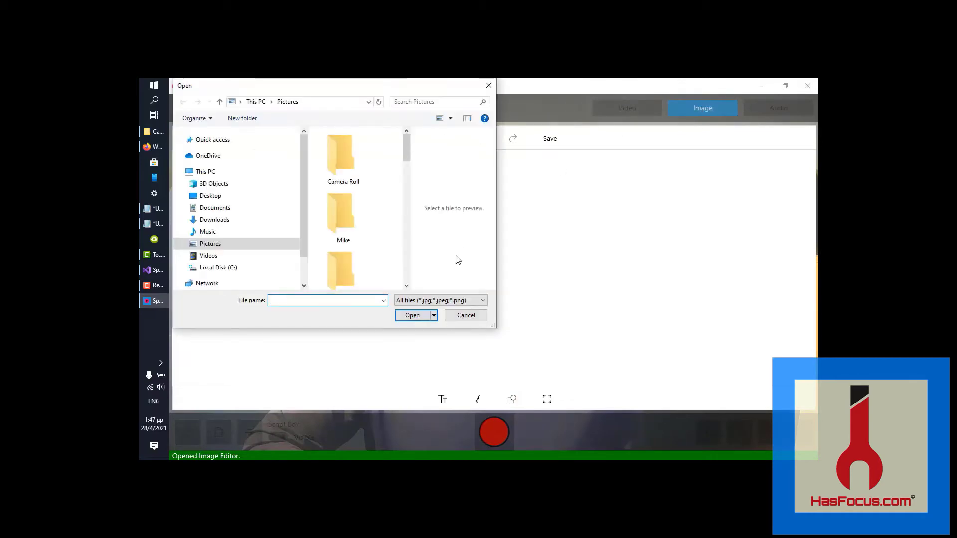
drag(407, 150, 405, 220)
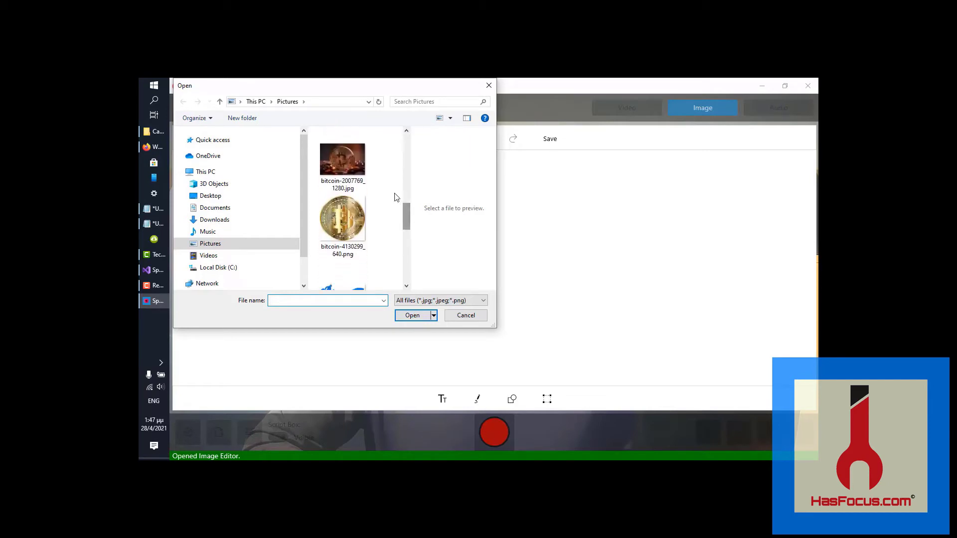
click(348, 234)
click(411, 317)
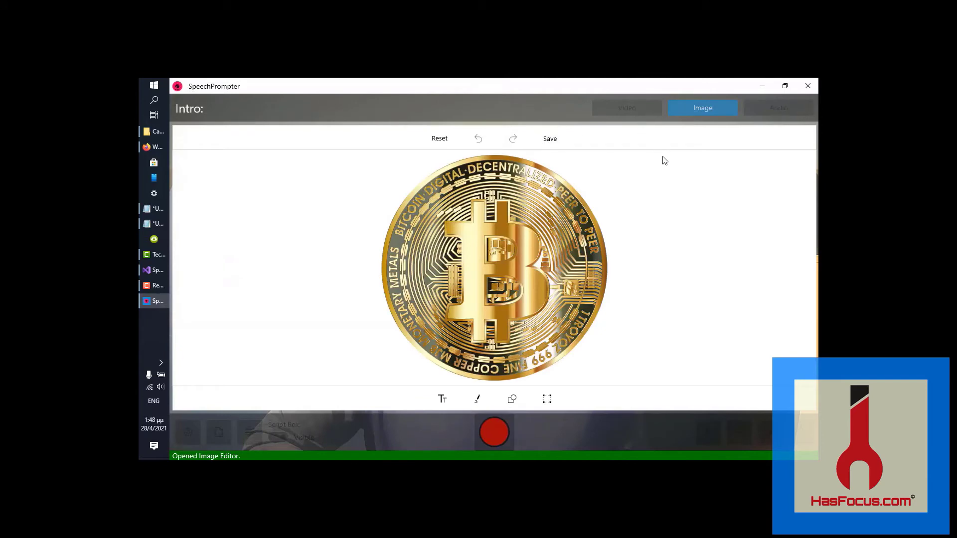
Set the bitcoin image as a logo at the Upper Left location, shrink it well down at opacity 1.0, and save the changes
click(700, 108)
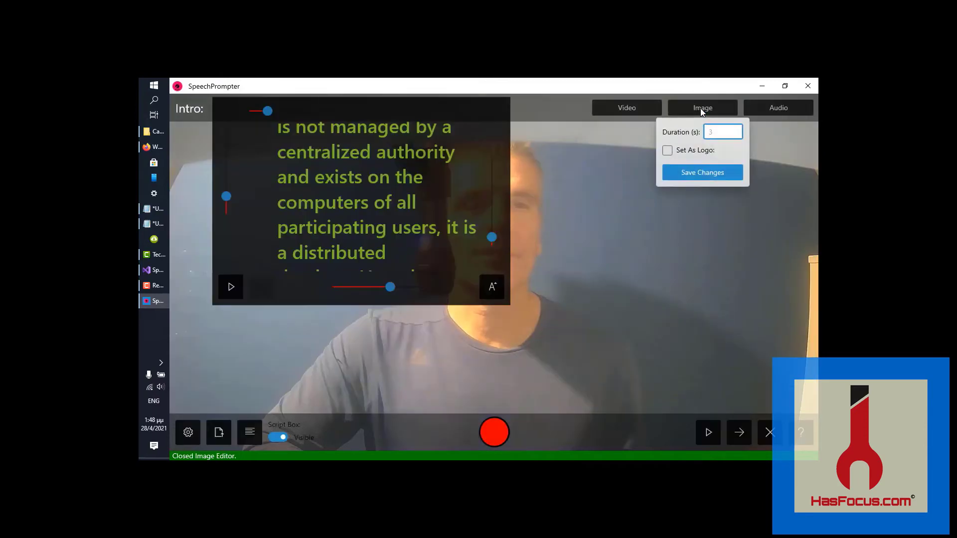
click(667, 151)
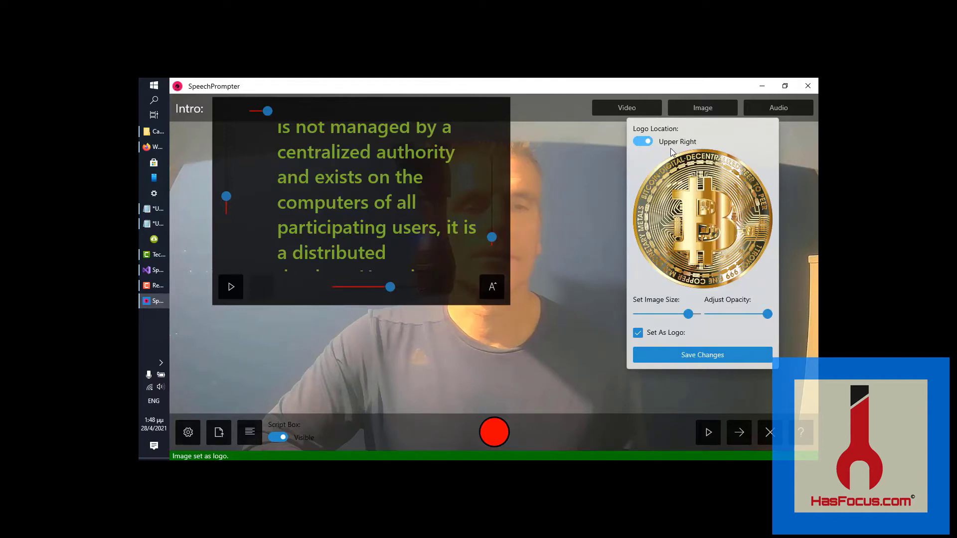
click(643, 142)
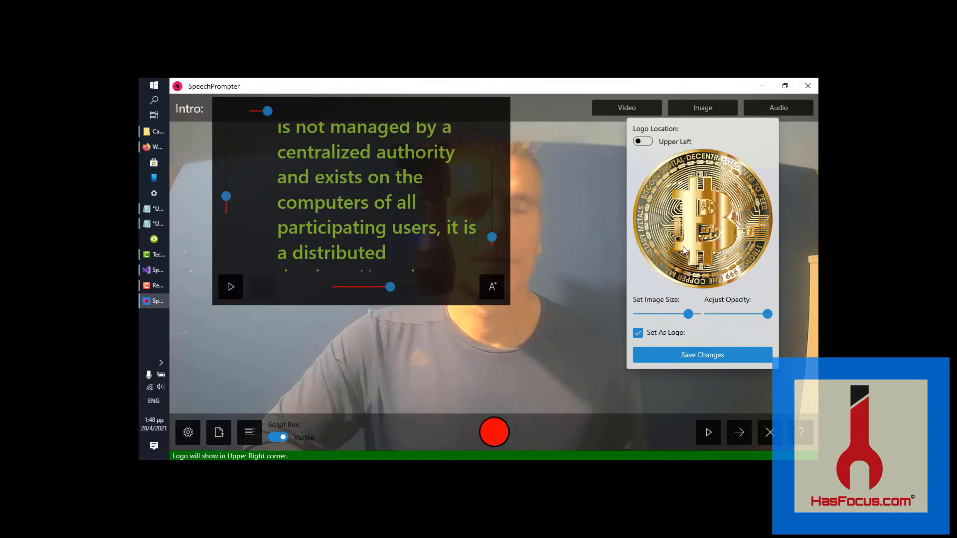
drag(692, 316, 666, 289)
mouse_move(756, 227)
mouse_down()
mouse_move(717, 223)
mouse_move(760, 224)
mouse_up()
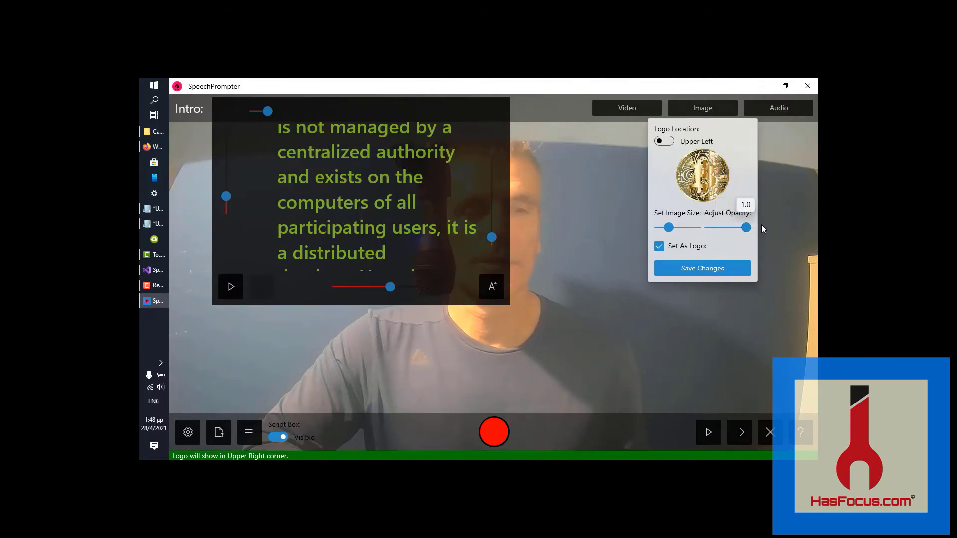
click(703, 269)
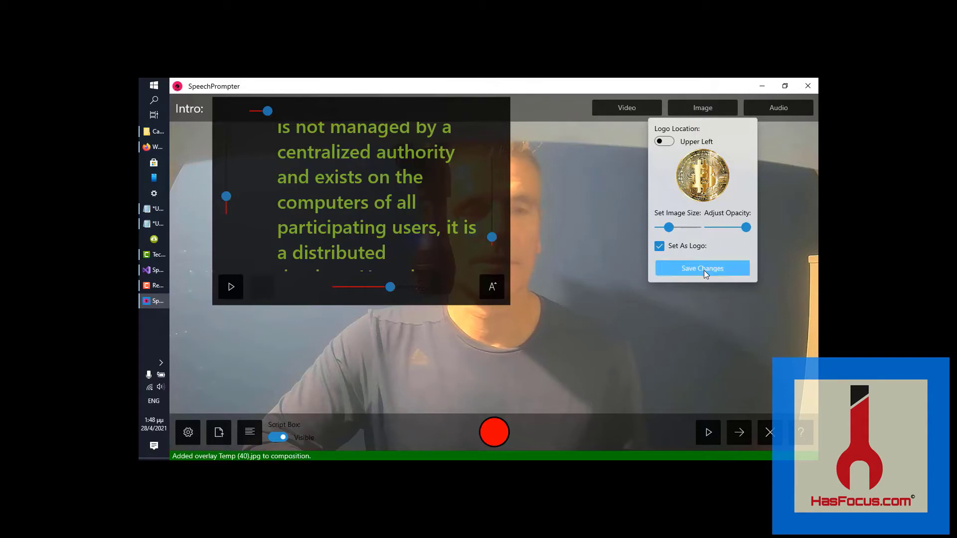
click(609, 219)
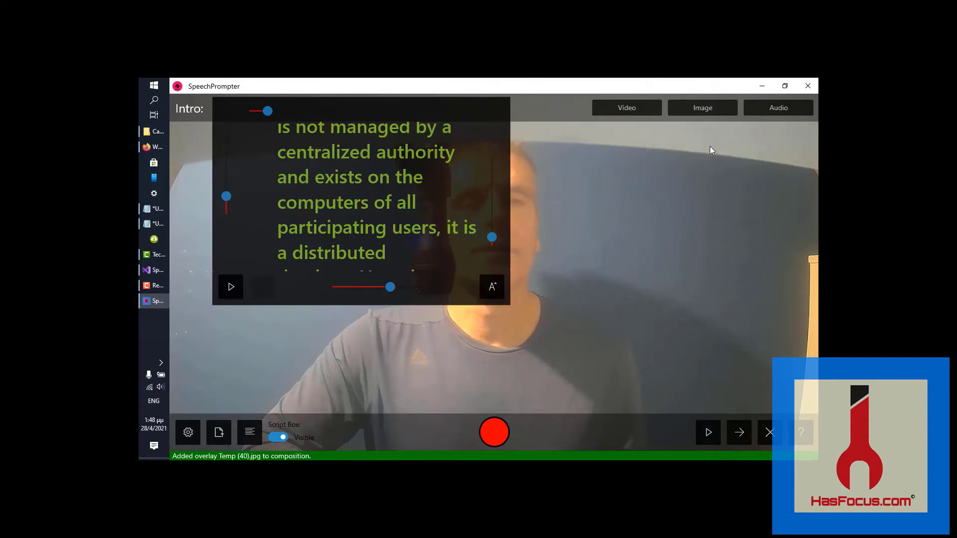
Load the PNG of the woman in a pink jacket from the Pictures folder into the image editor and save it
click(700, 113)
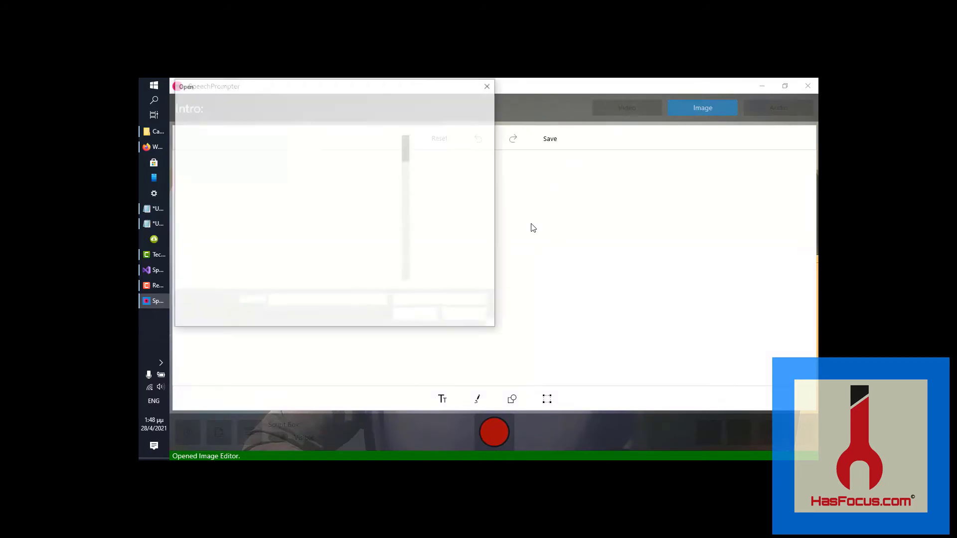
drag(405, 145, 400, 234)
click(343, 208)
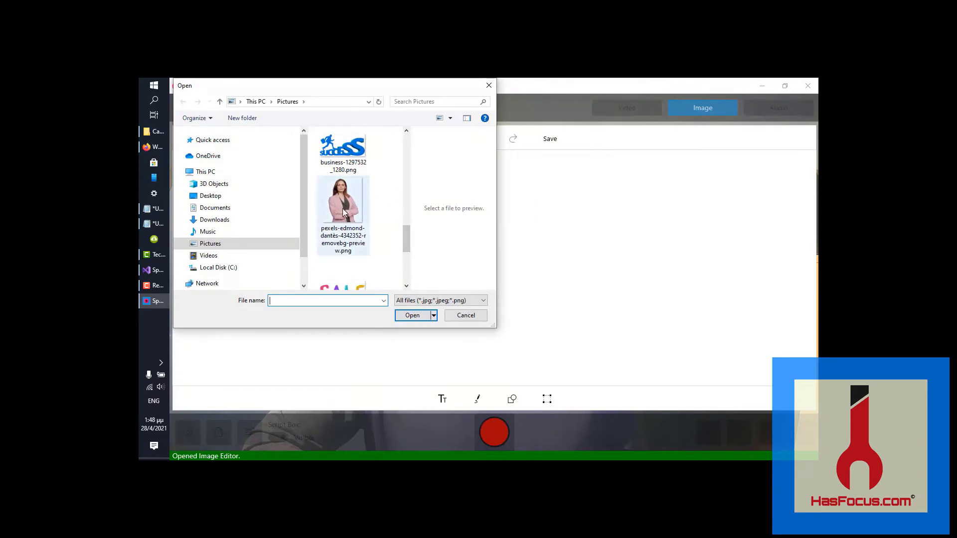
click(412, 316)
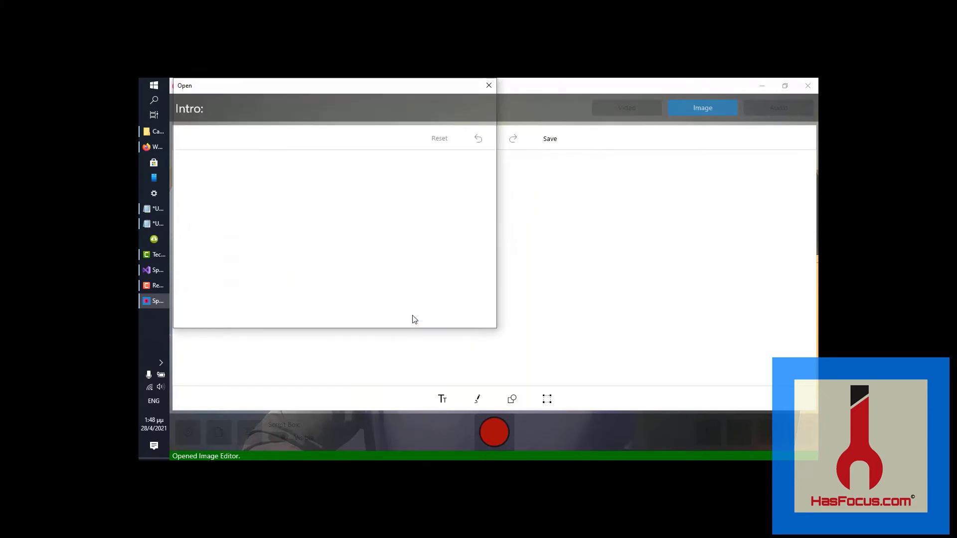
click(549, 142)
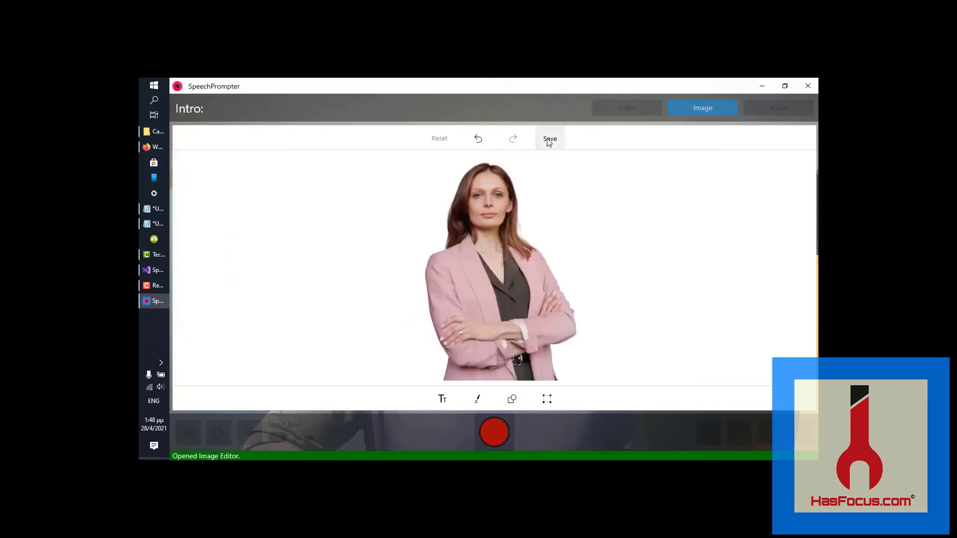
Set the image of the woman in the pink jacket as a logo at the Upper Right location, reduce its size, and save the changes
click(701, 107)
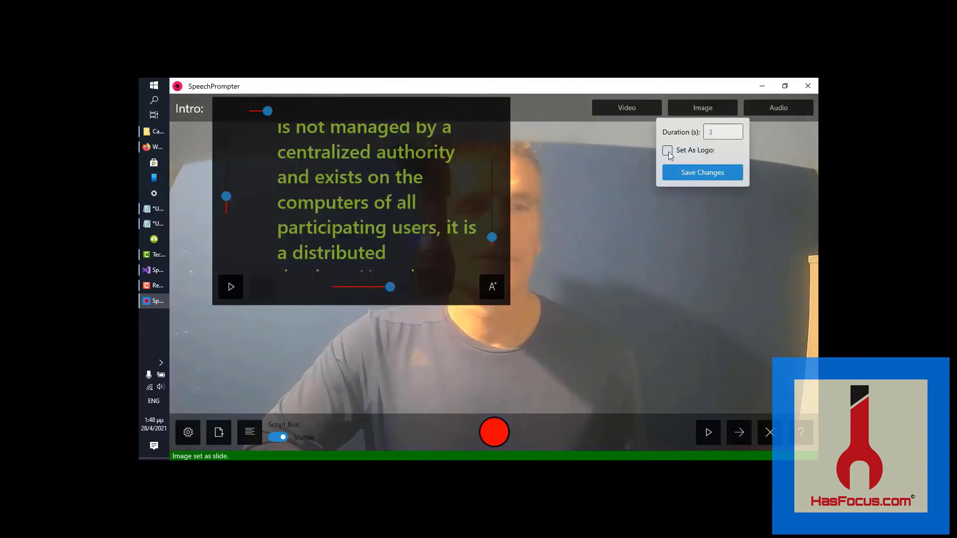
click(666, 150)
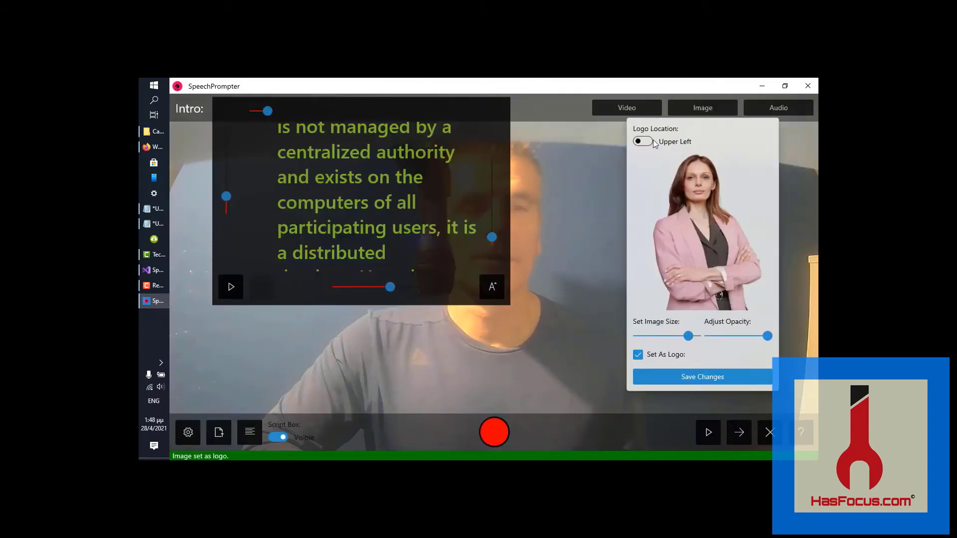
click(653, 144)
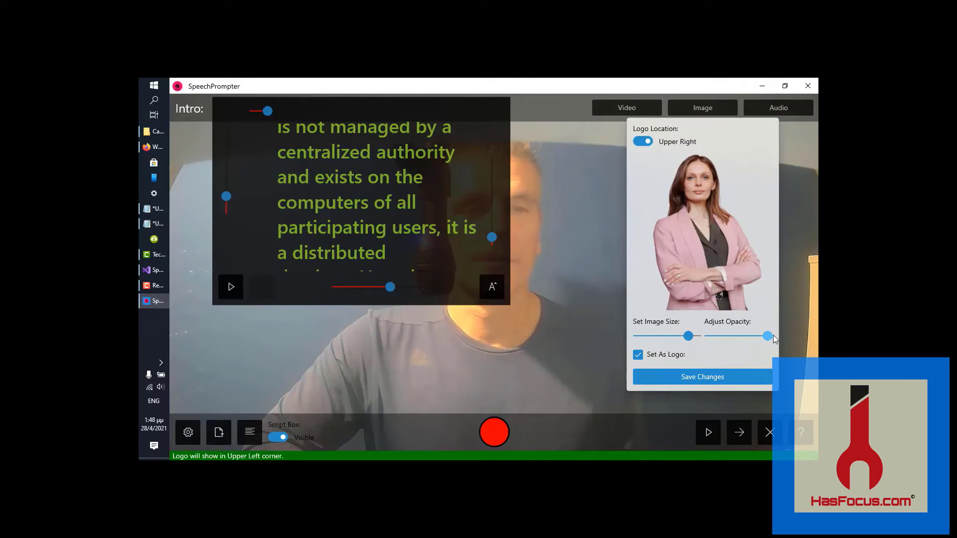
drag(768, 335, 752, 334)
drag(693, 340, 678, 297)
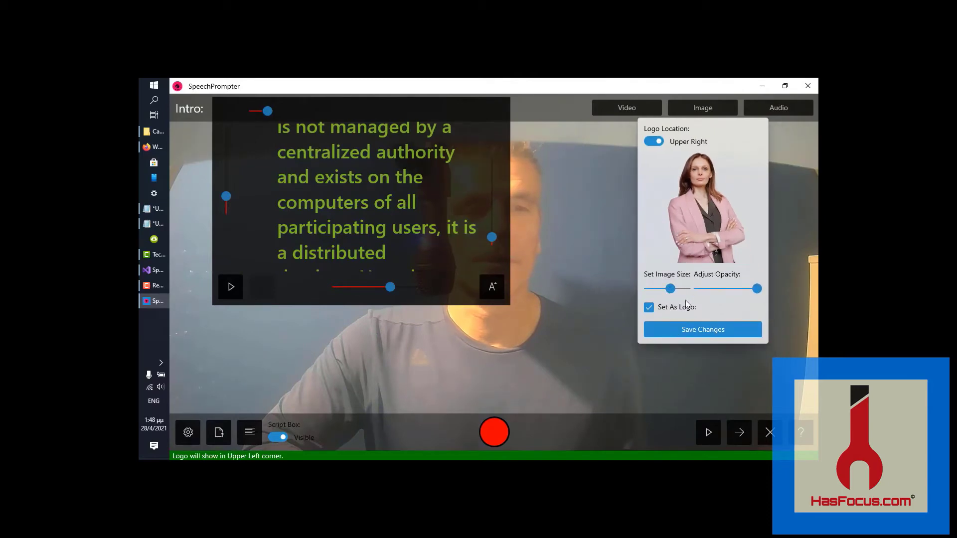
click(692, 330)
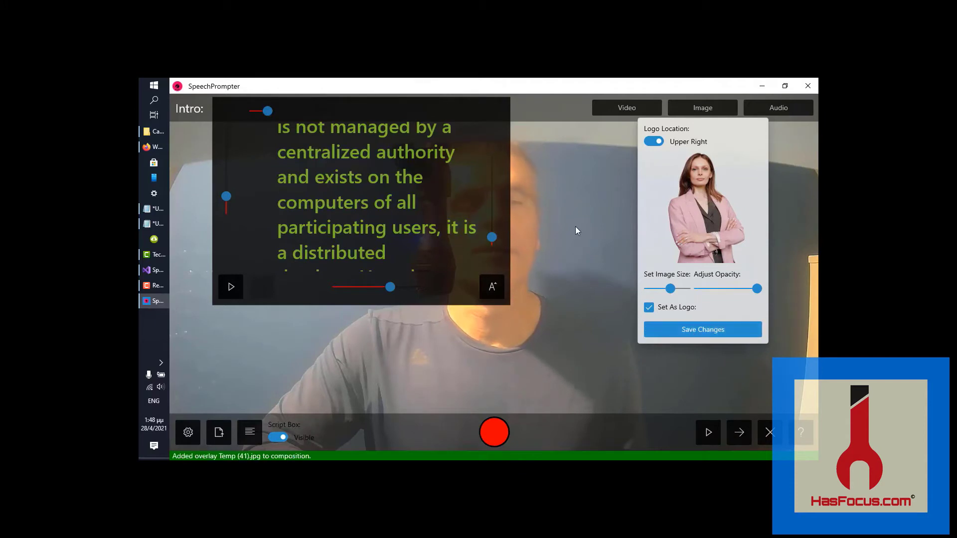
Choose the predefined Audio 6 for the Intro section with a 4 s delay and looping enabled, and save the changes
click(781, 109)
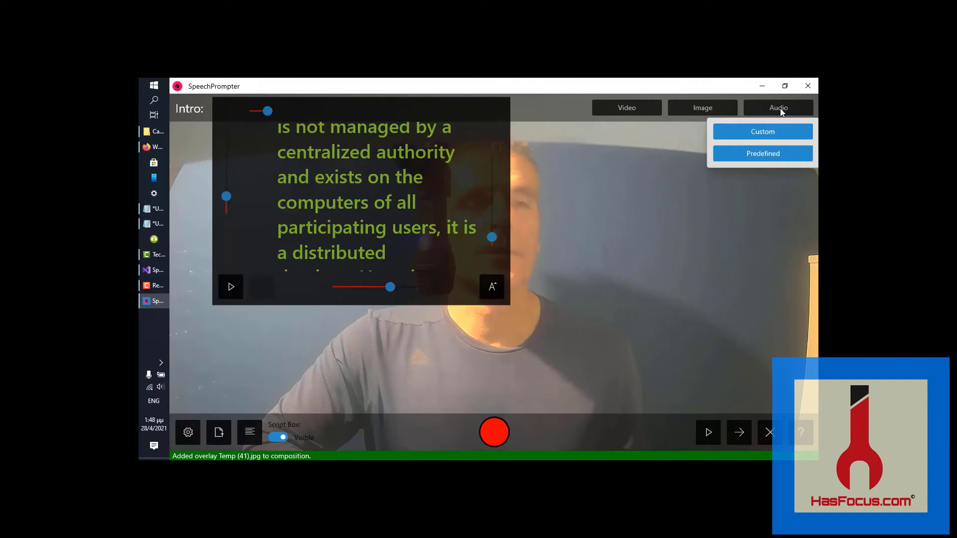
click(769, 155)
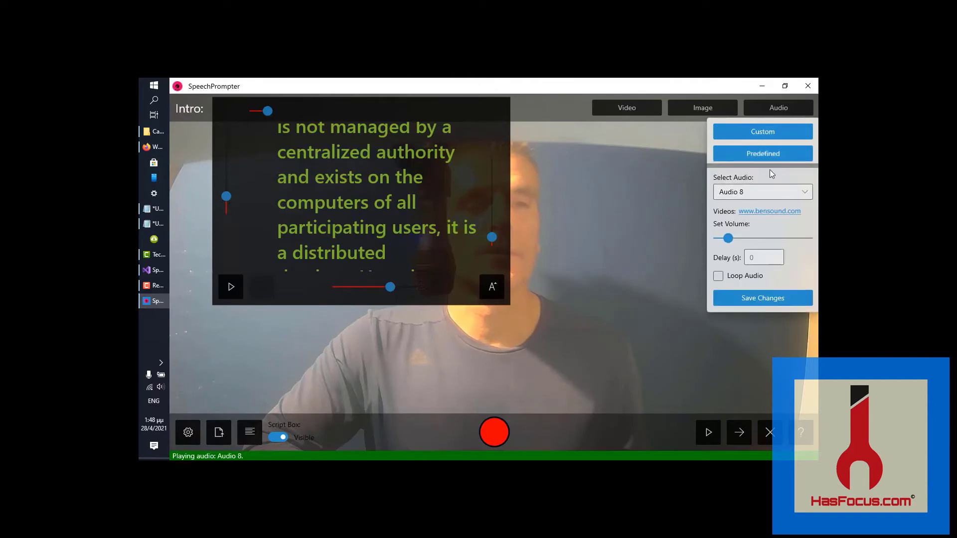
click(770, 193)
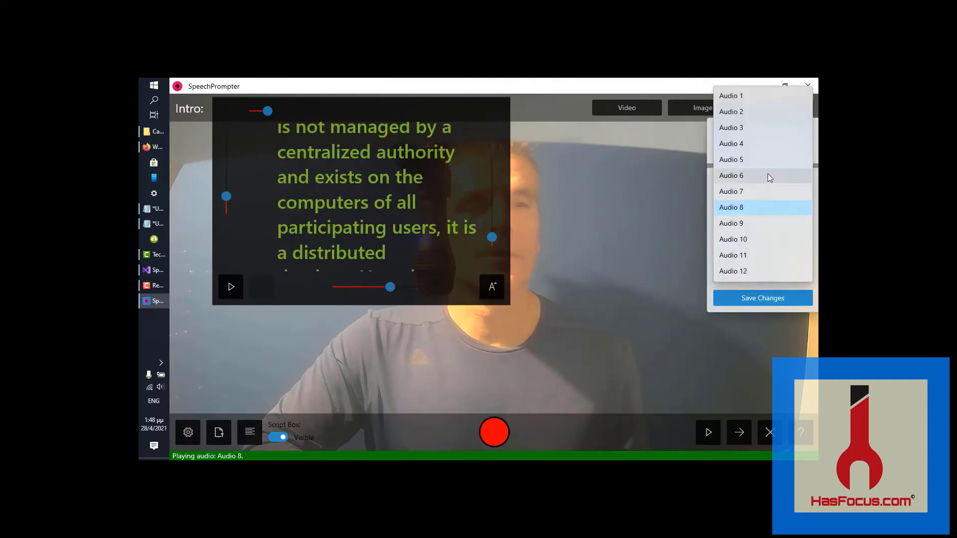
click(769, 176)
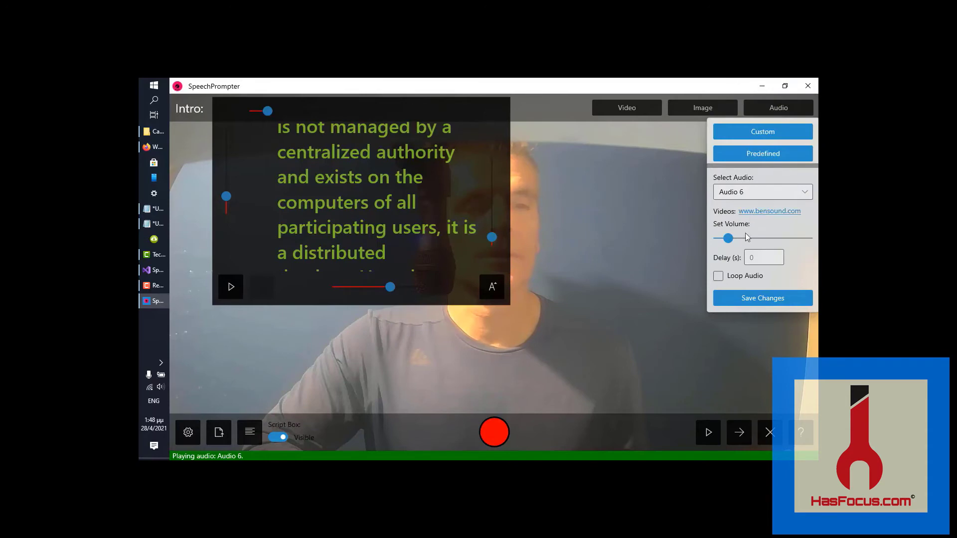
click(760, 255)
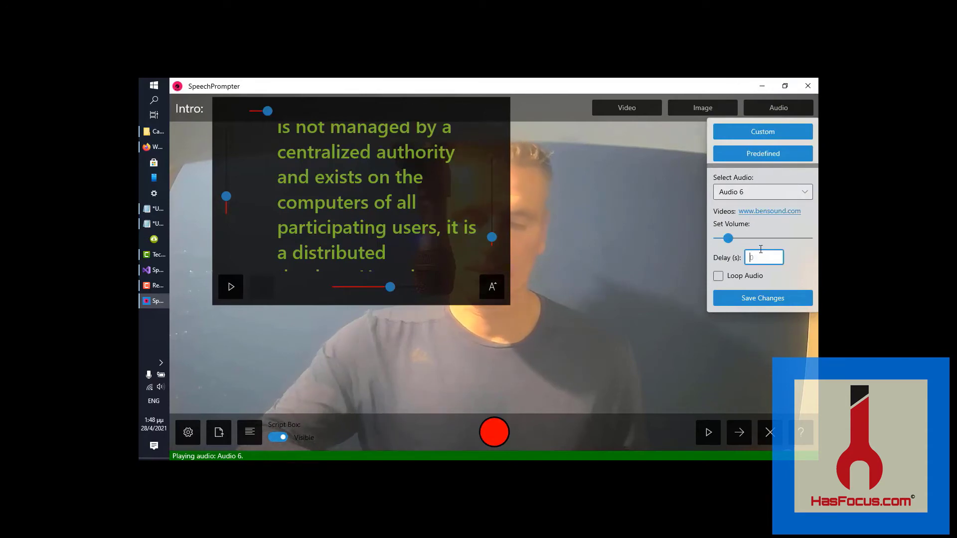
text(4)
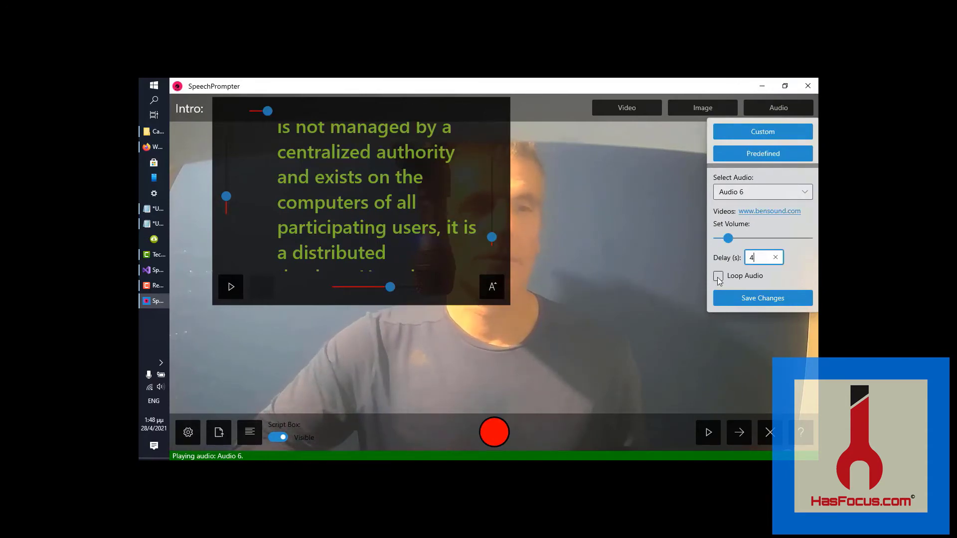
click(717, 277)
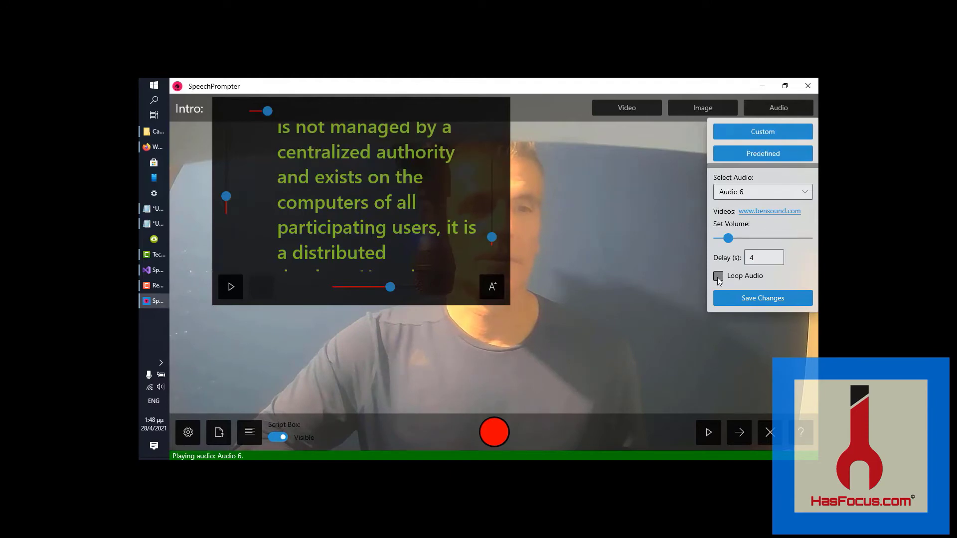
click(760, 298)
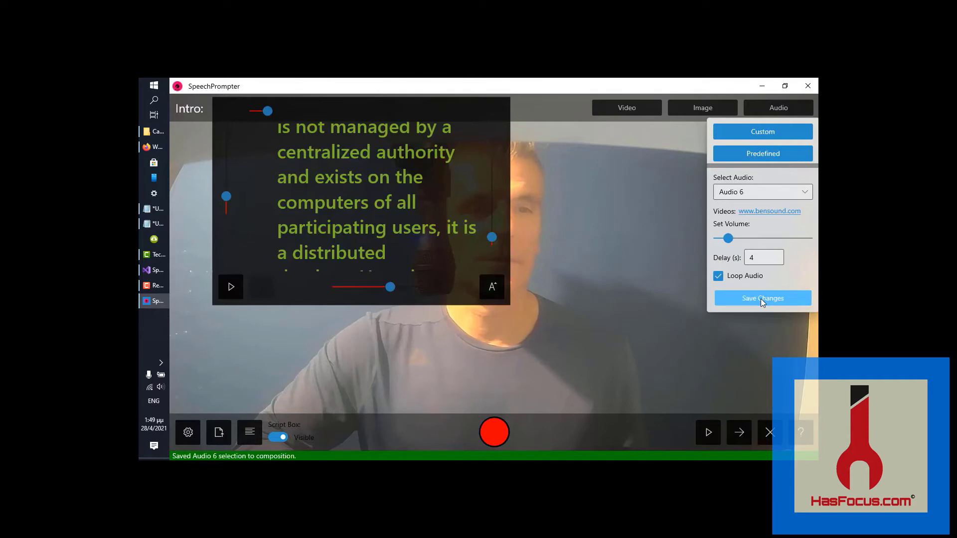
click(620, 217)
click(619, 218)
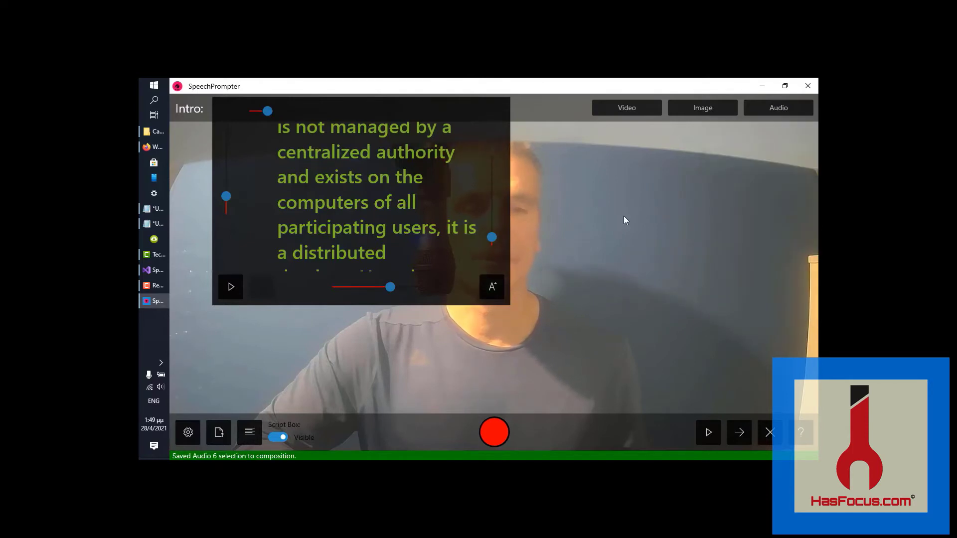
Start recording the prompted speech and pause the recording at about 12 seconds
click(492, 432)
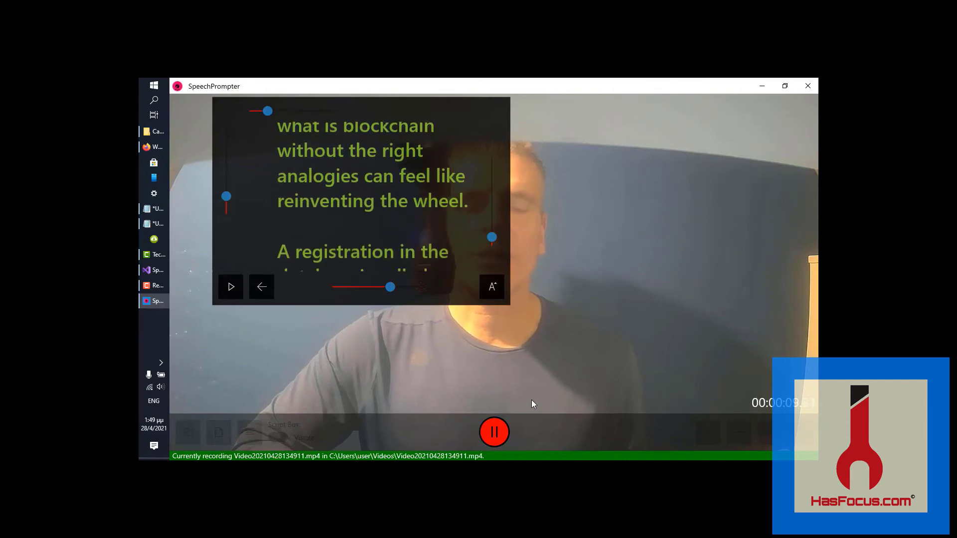
click(494, 433)
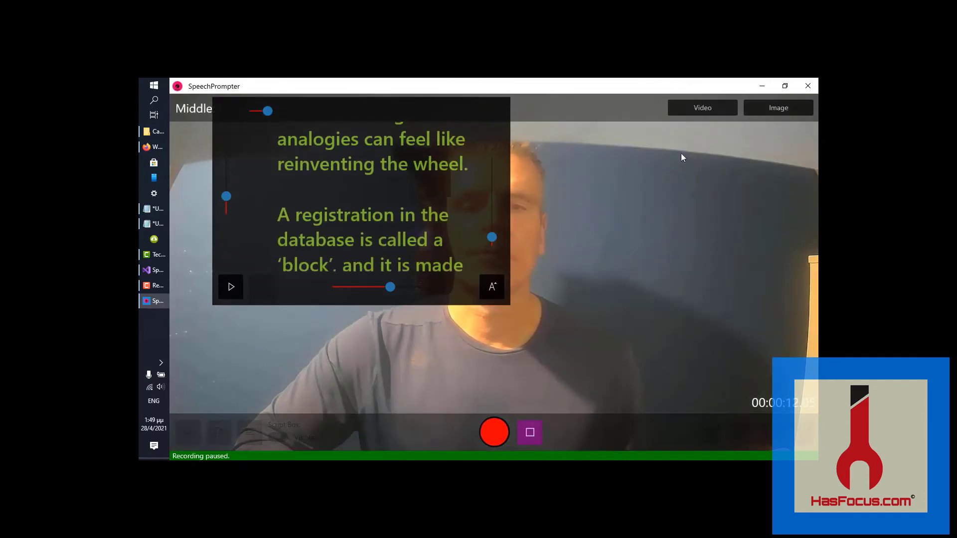
click(692, 111)
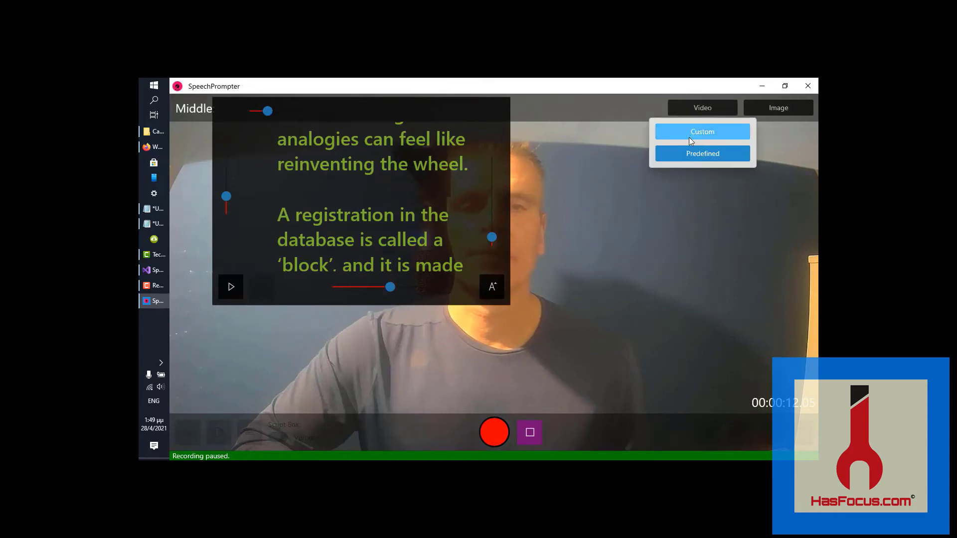
click(686, 154)
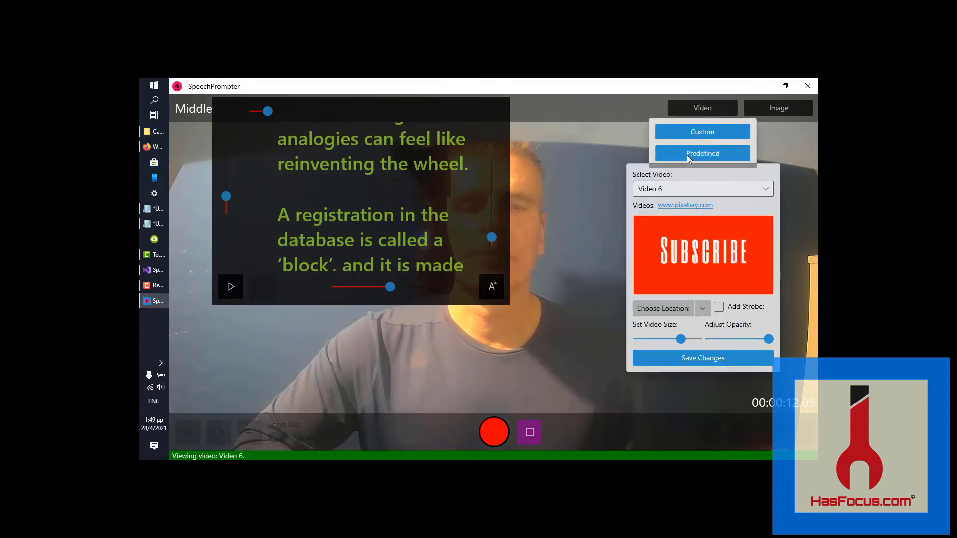
click(591, 156)
Load Bull - 67287.mp4 from the Videos folder as a custom video for the Middle section
click(671, 132)
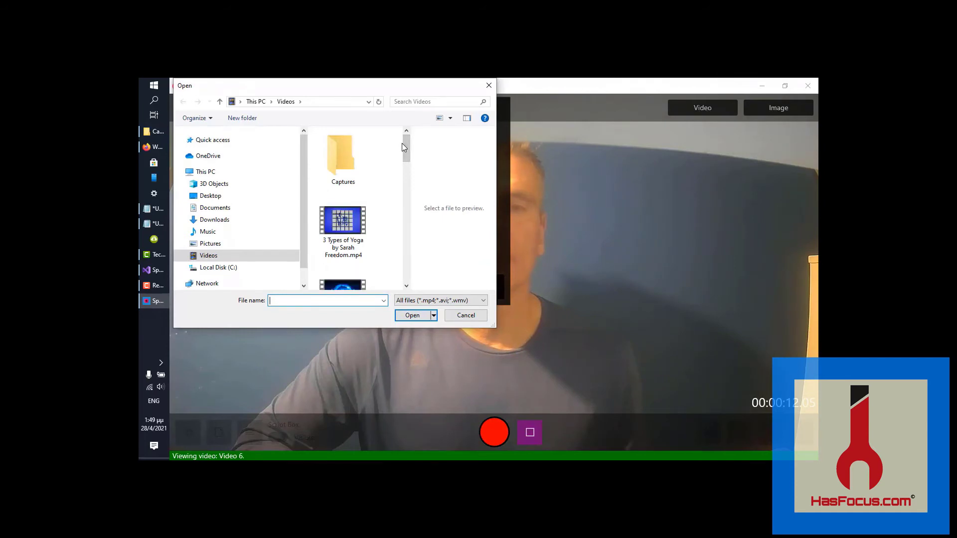
drag(406, 144, 412, 179)
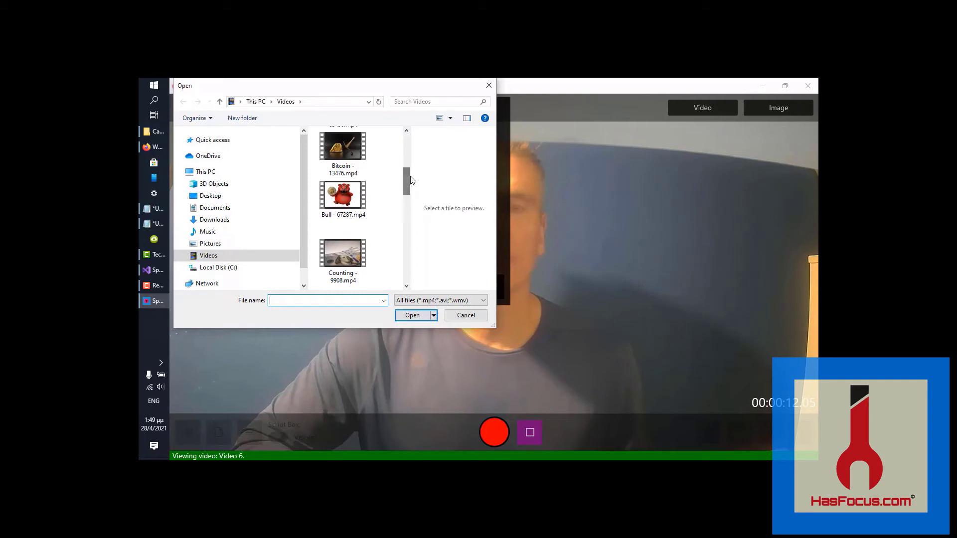
click(343, 188)
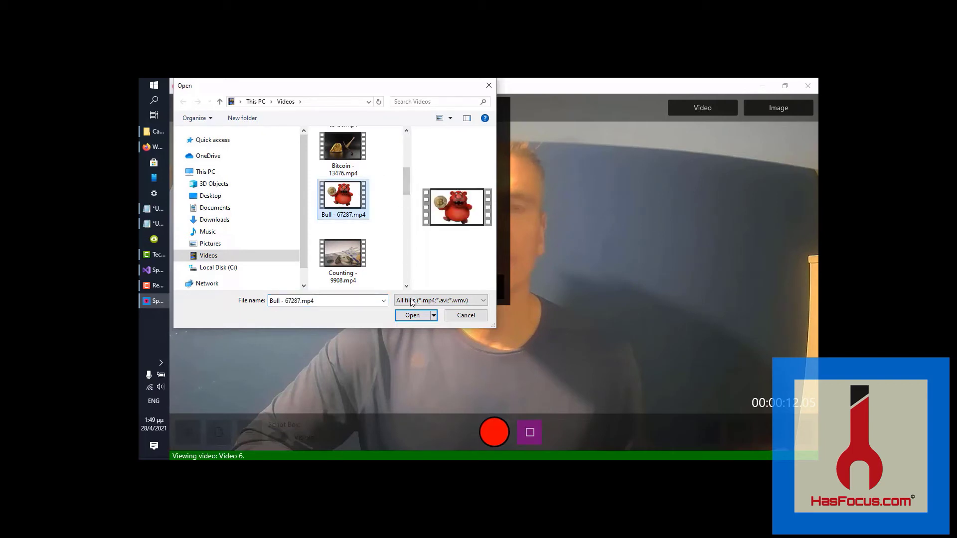
click(412, 315)
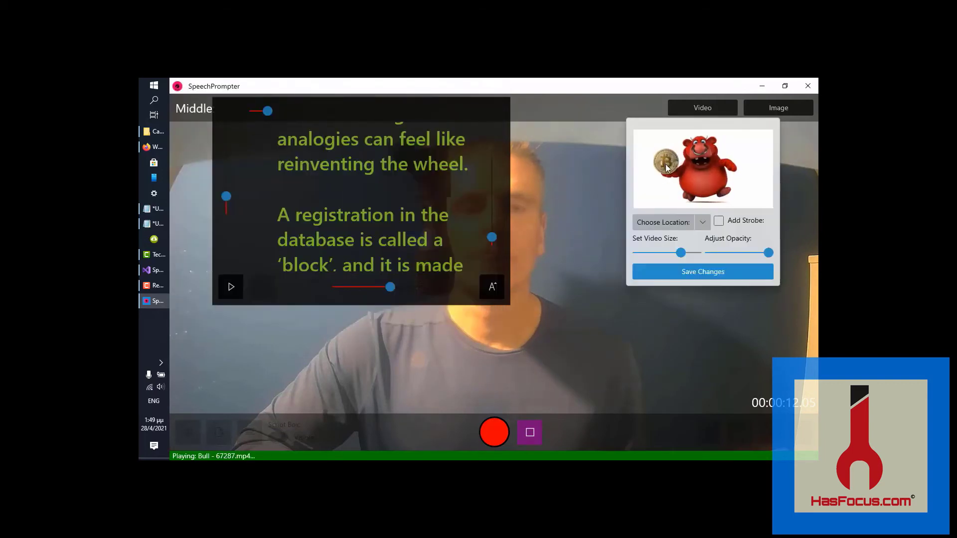
Add strobe to the bull video, exclude the upper-left, upper-right and centre cells from its locations, and save the changes
click(718, 221)
click(706, 225)
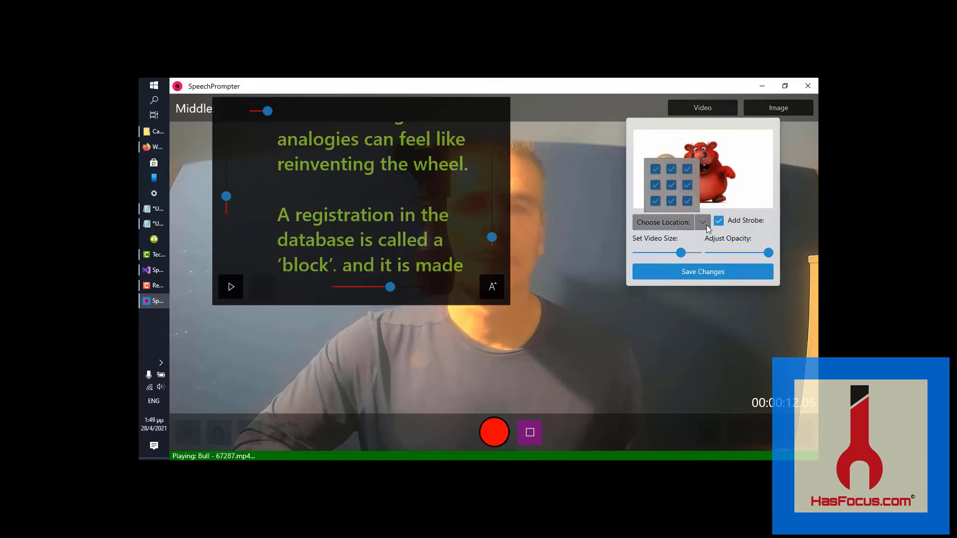
click(688, 169)
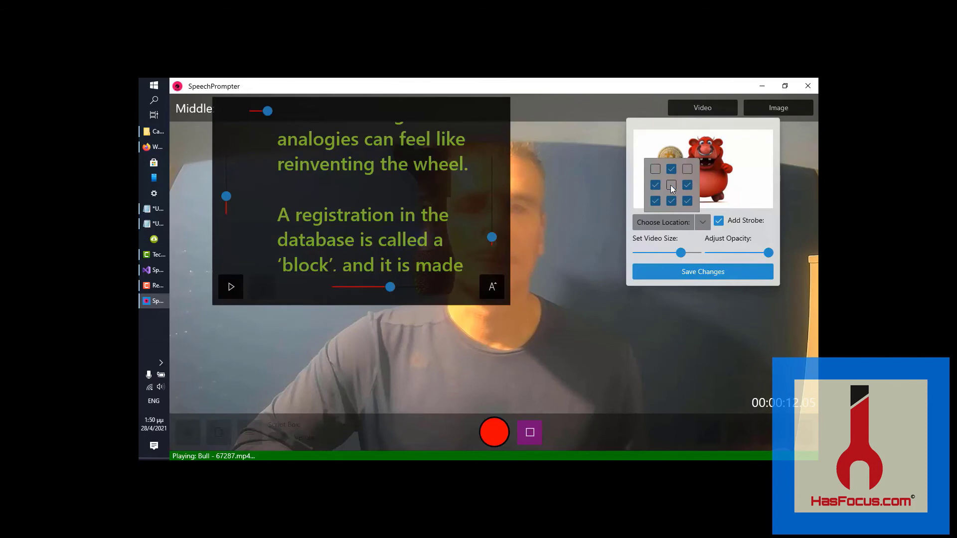
click(698, 244)
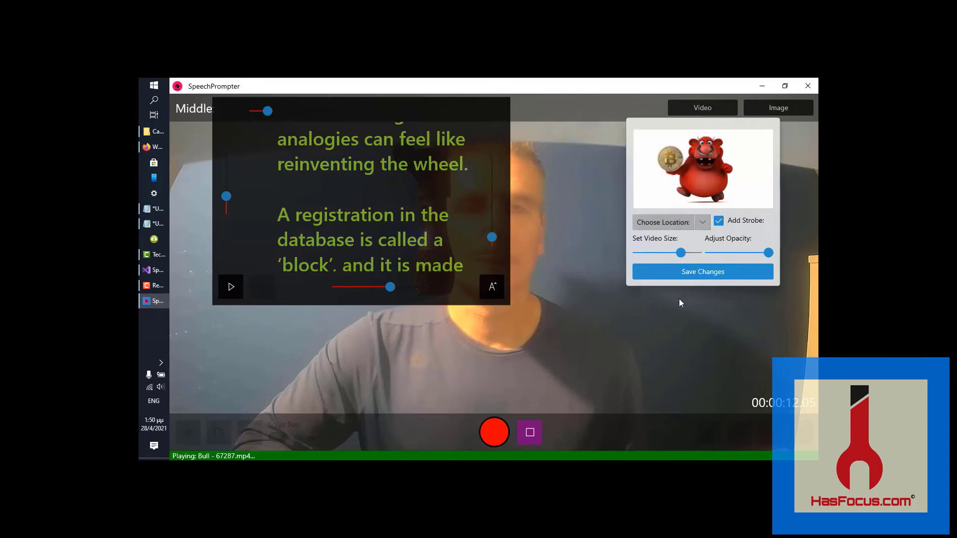
click(691, 274)
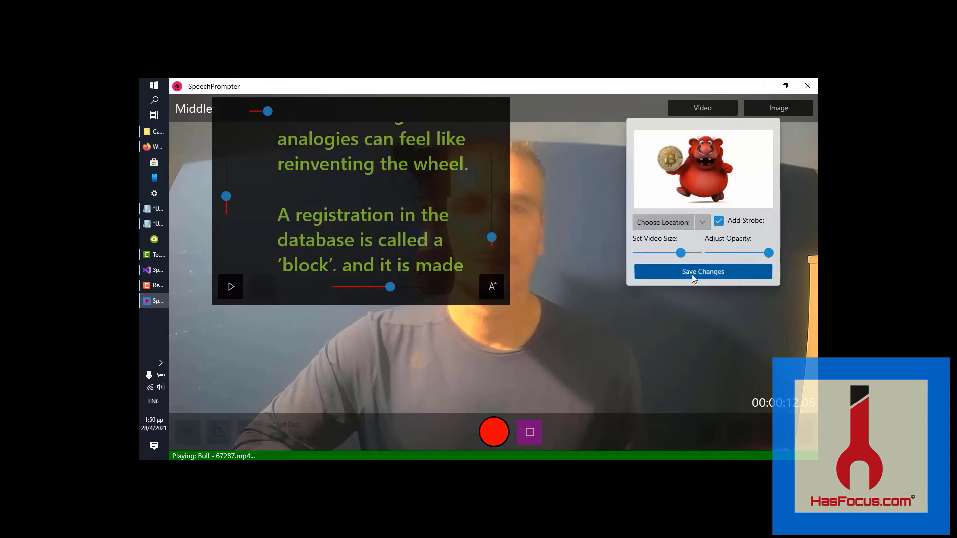
click(596, 248)
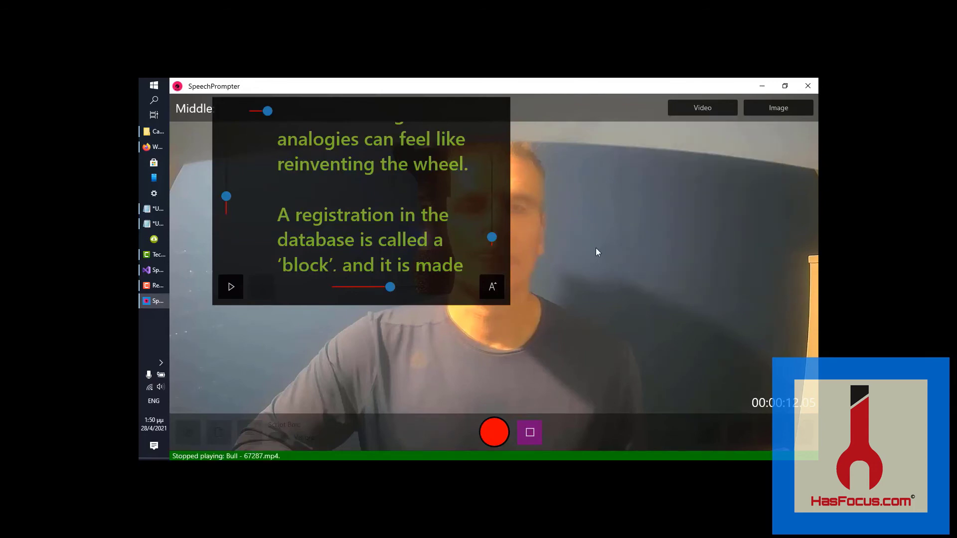
Resume the recording and pause it again at about 24 seconds
click(488, 434)
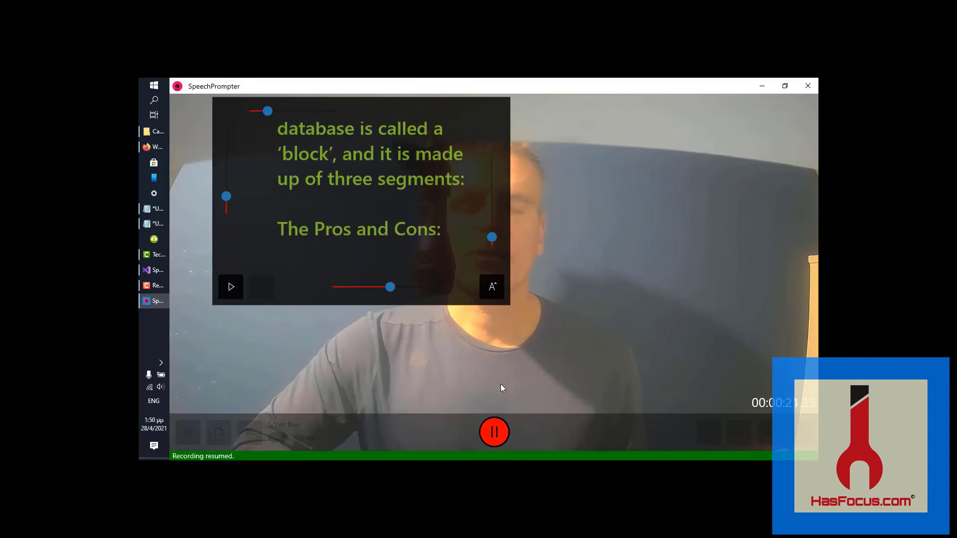
click(494, 432)
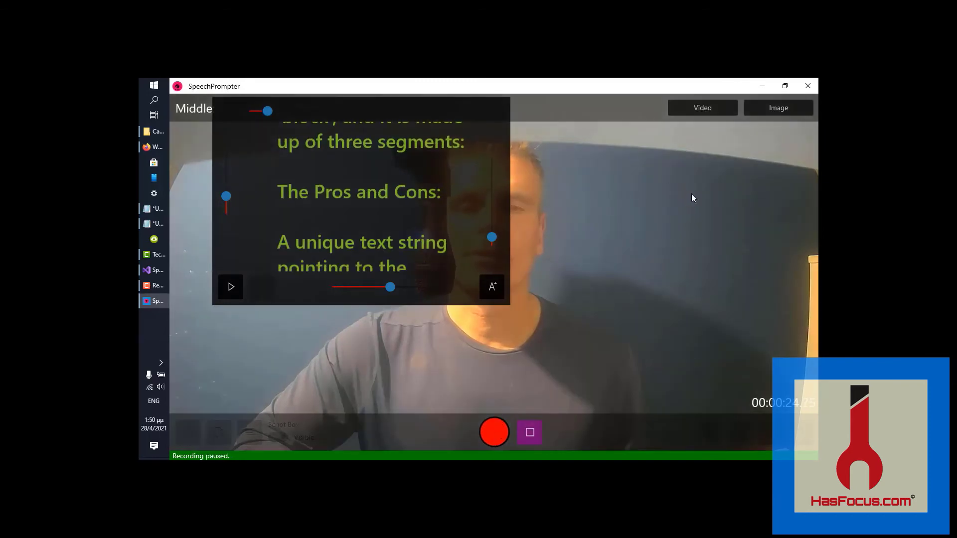
Load bitcoin-2007769_1280.jpg from the Pictures folder into the image editor for the Middle section
click(776, 109)
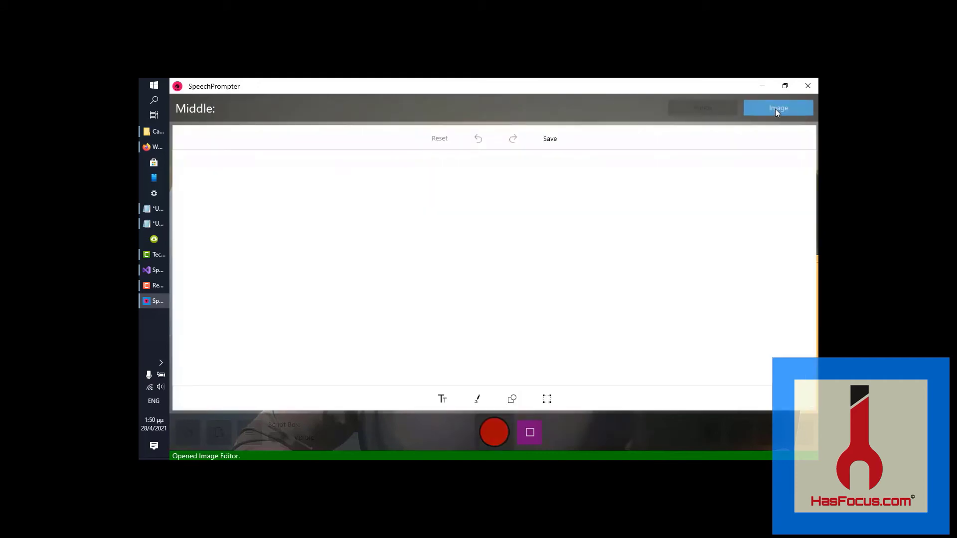
double_click(450, 238)
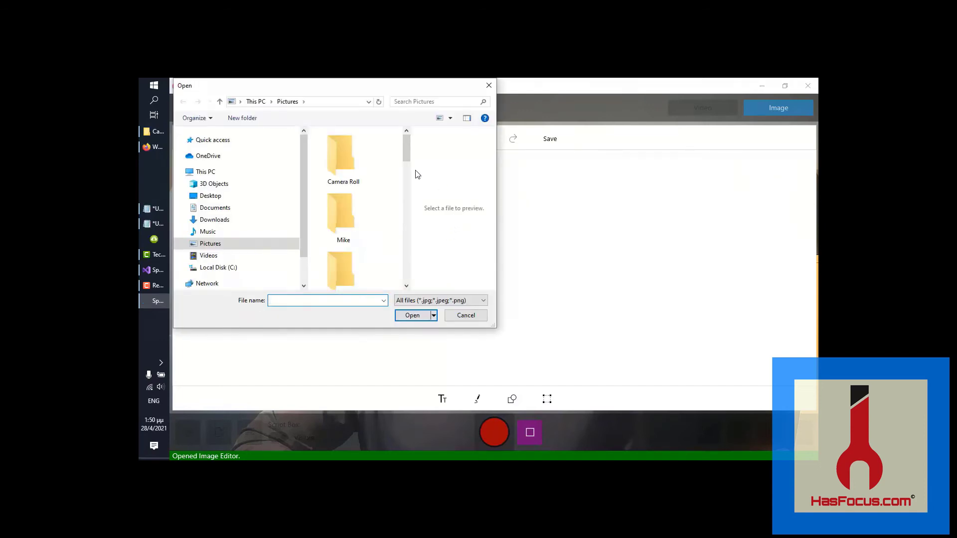
drag(405, 149, 406, 214)
click(336, 193)
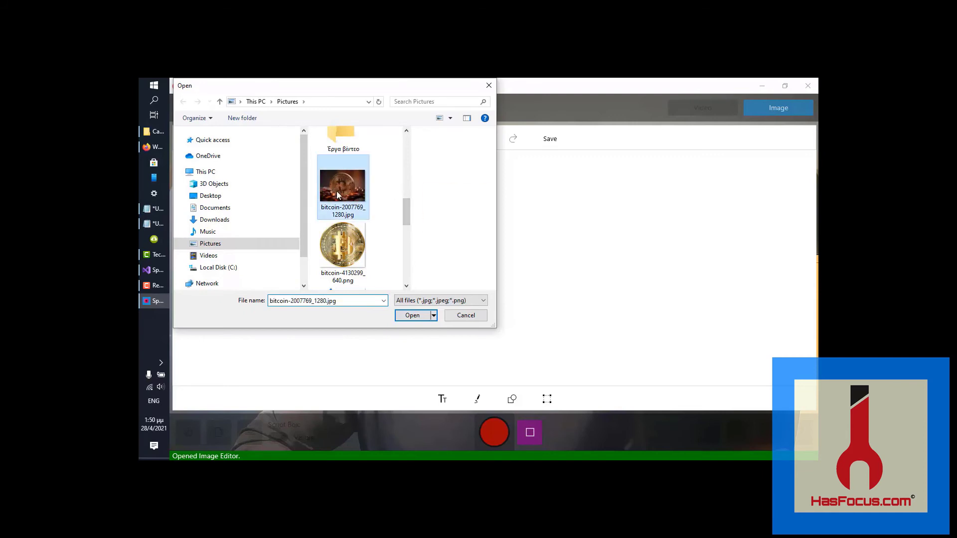
click(411, 316)
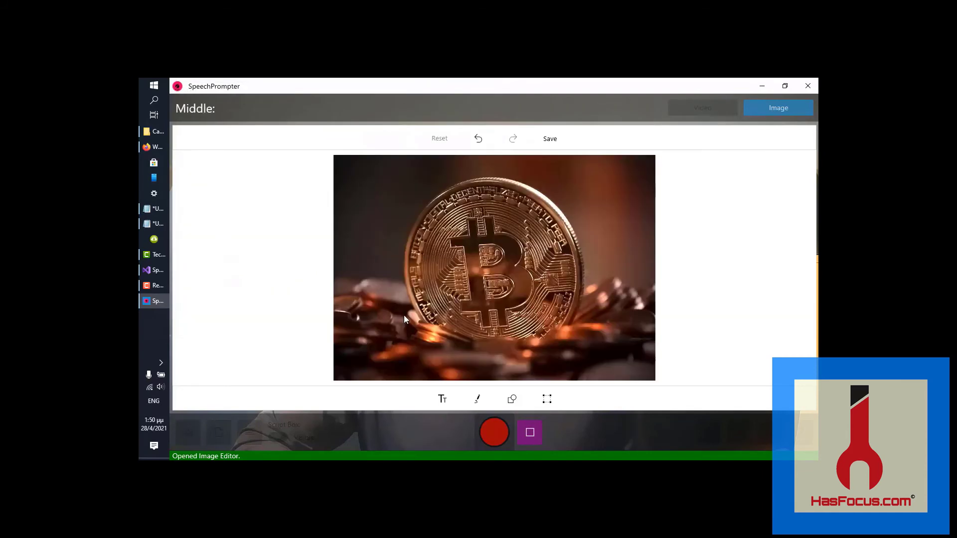
Add the text "Success!" to the bitcoin image and enlarge it across the upper half of the coin
click(442, 399)
click(427, 399)
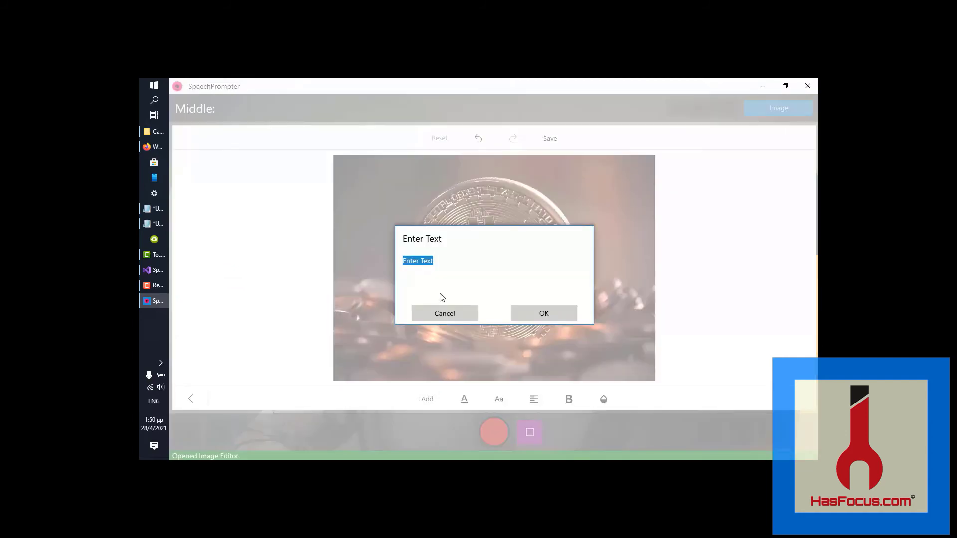
text(Success!)
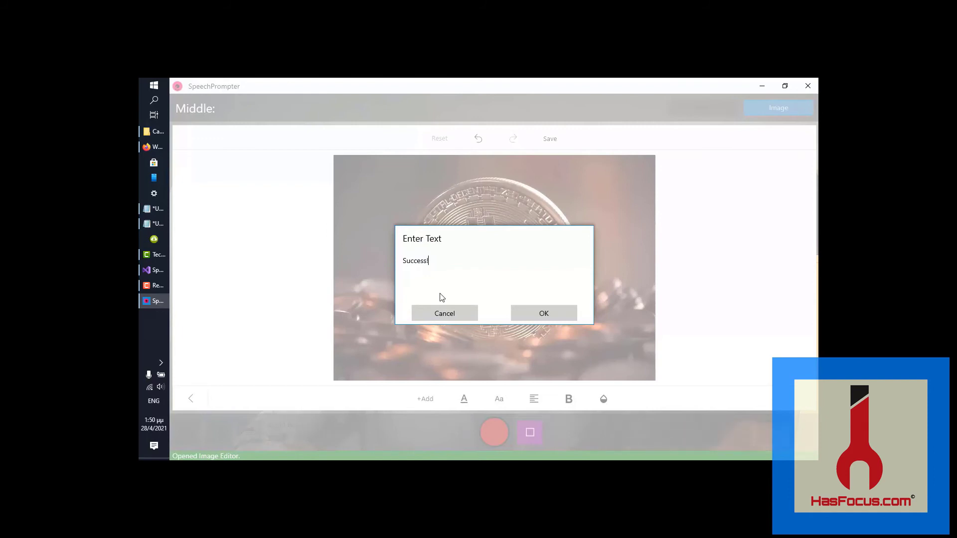
click(539, 317)
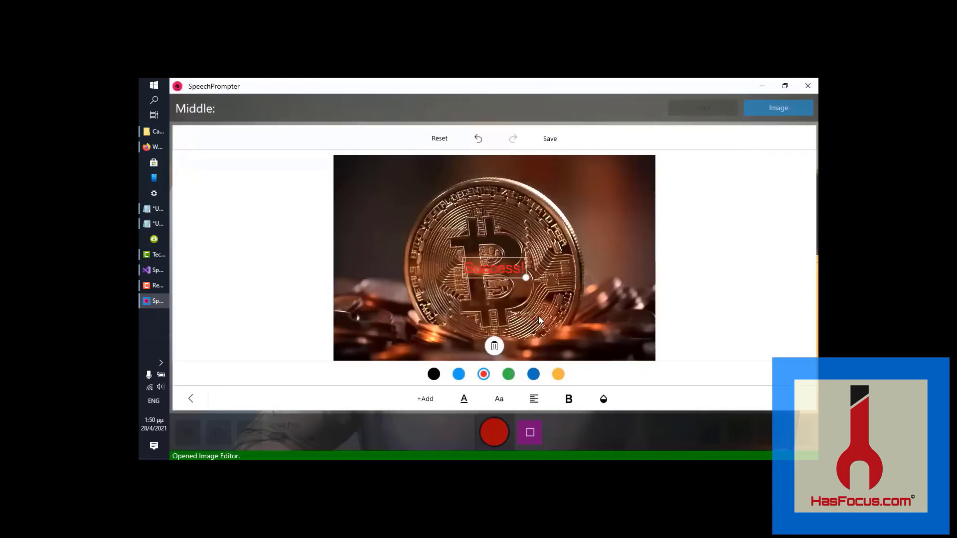
drag(472, 249, 558, 258)
drag(566, 345, 635, 359)
click(636, 360)
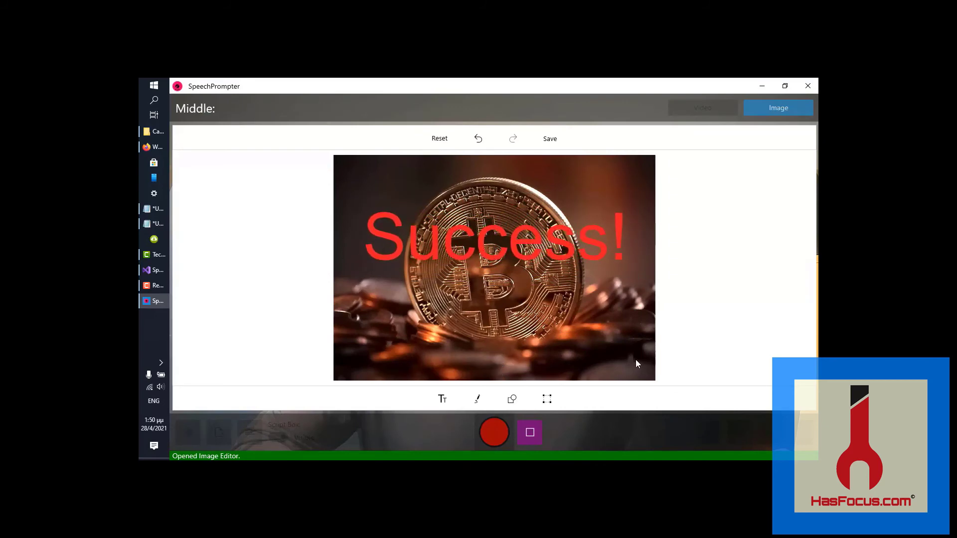
Change the colour of the "Success!" text to light blue
click(490, 253)
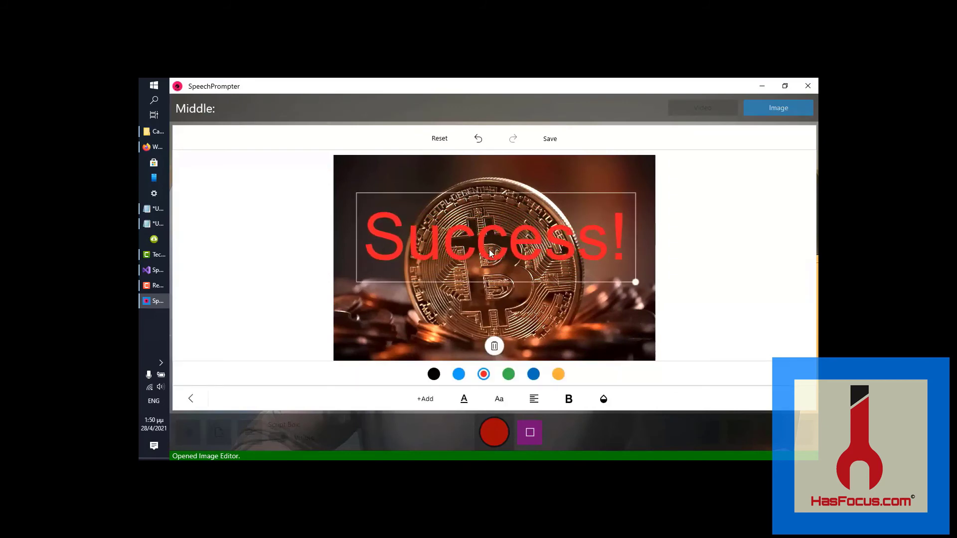
click(458, 374)
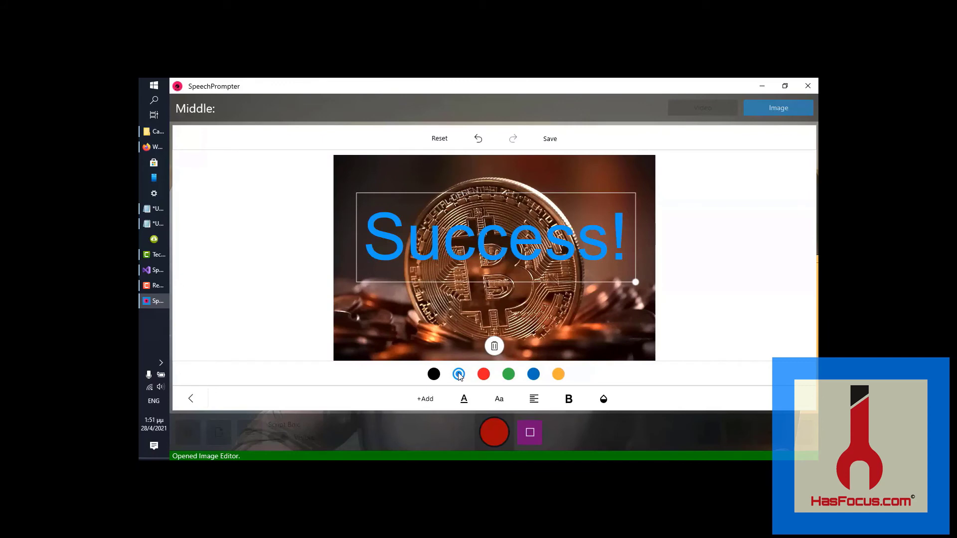
click(448, 316)
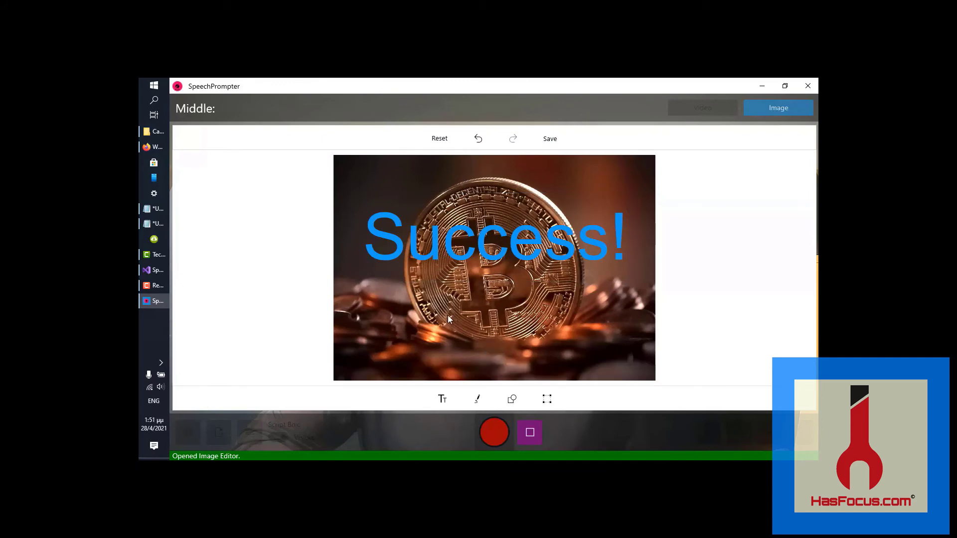
Draw a thick orange wavy line beneath the "Success!" text and save the edited image
click(476, 400)
drag(420, 374, 447, 373)
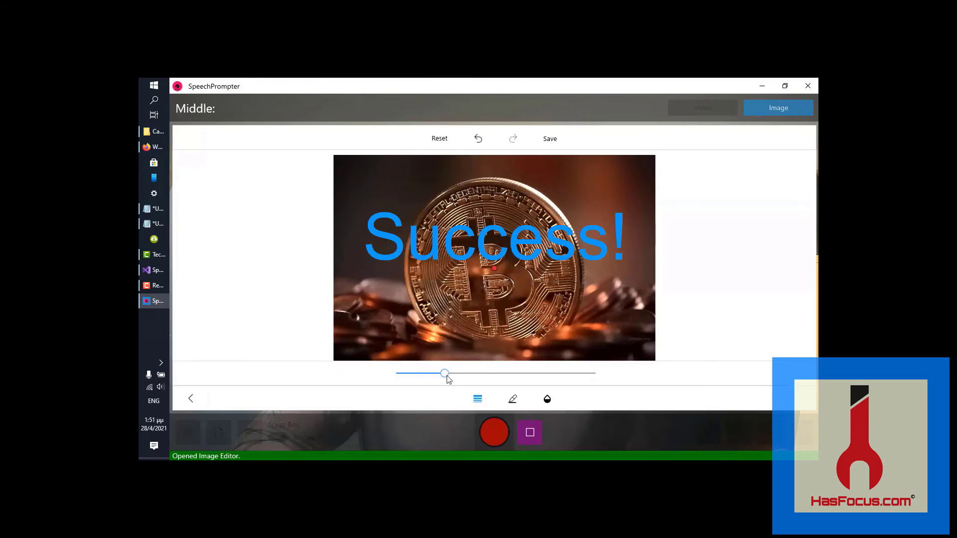
click(513, 398)
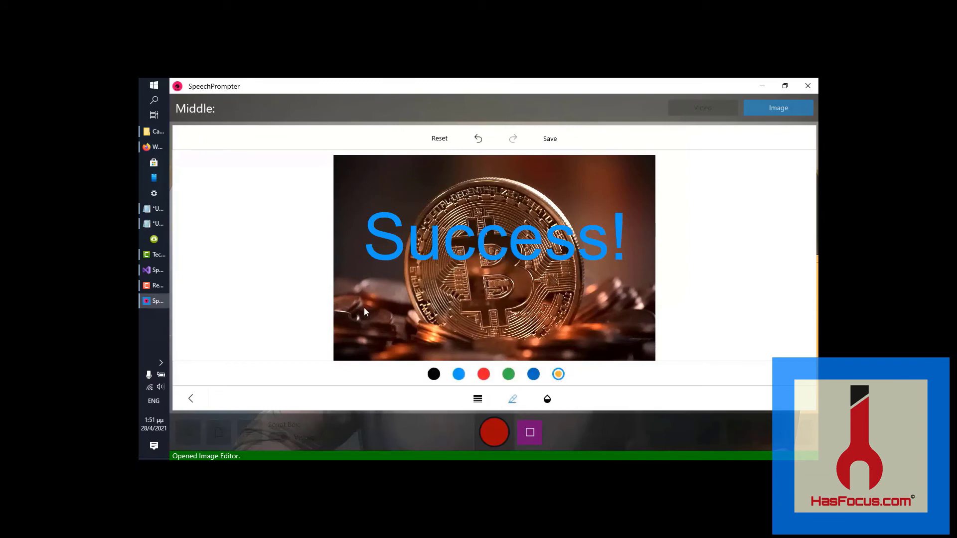
mouse_move(363, 307)
mouse_down()
mouse_move(438, 280)
mouse_move(501, 275)
mouse_up()
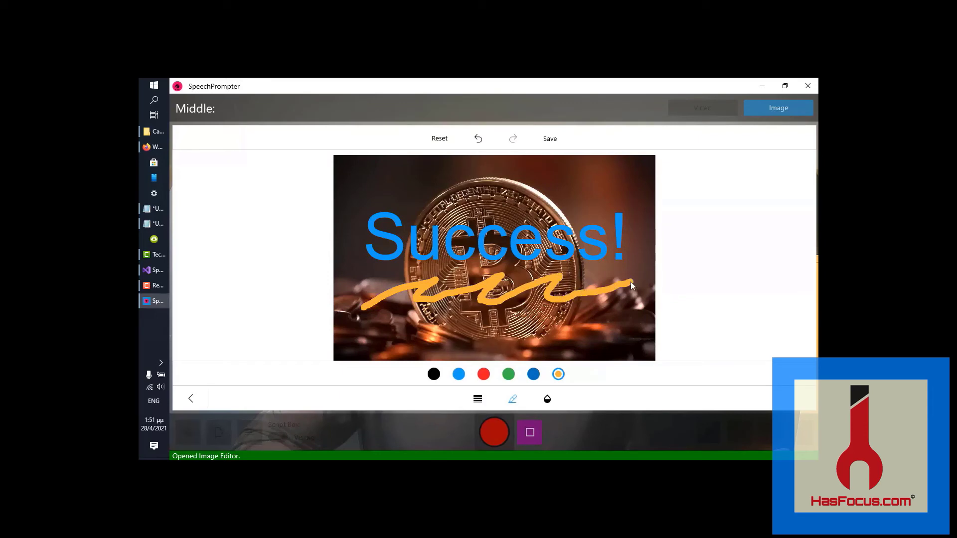
click(549, 139)
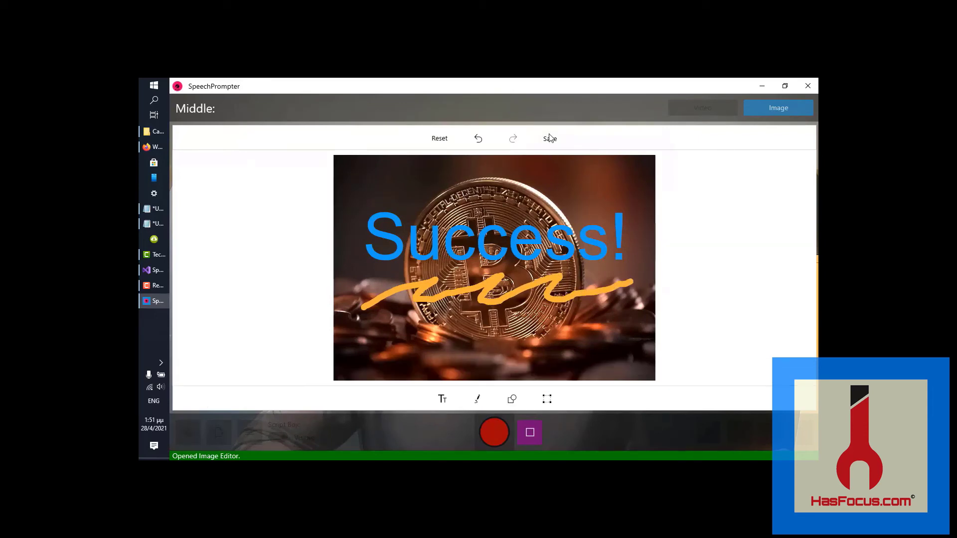
Add strobe to the Middle image and exclude the upper-left, upper-right and centre cells from its locations
click(779, 109)
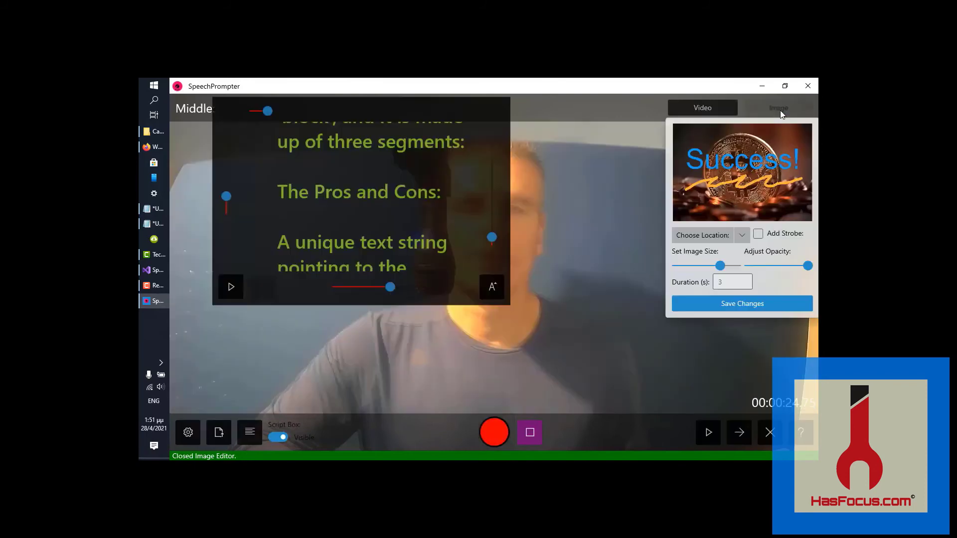
click(754, 236)
click(743, 235)
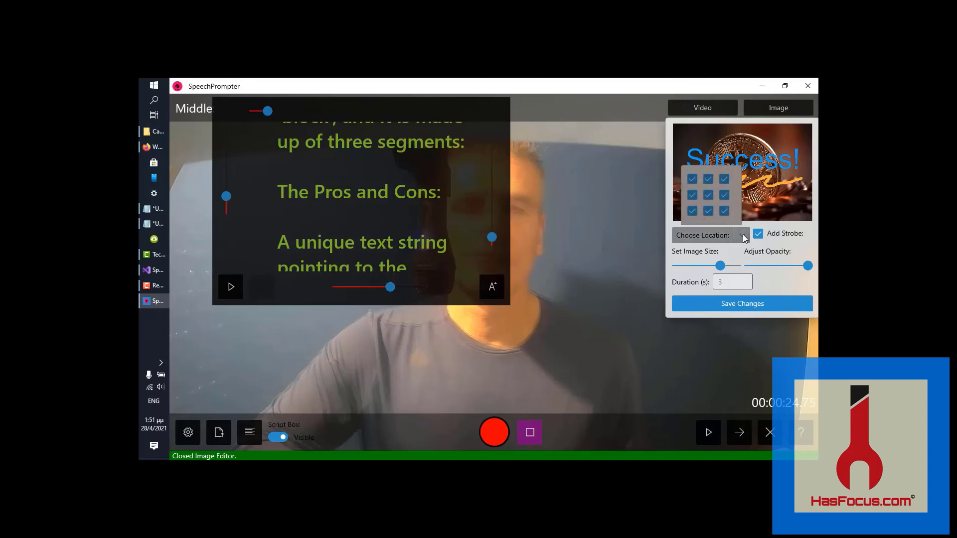
click(692, 179)
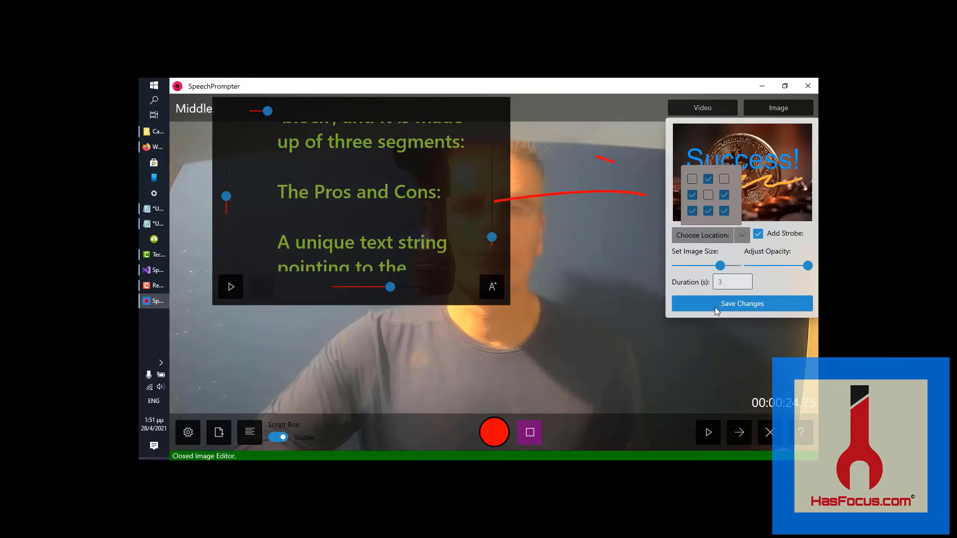
Set the Middle image's duration to 4 seconds and save the changes
click(723, 282)
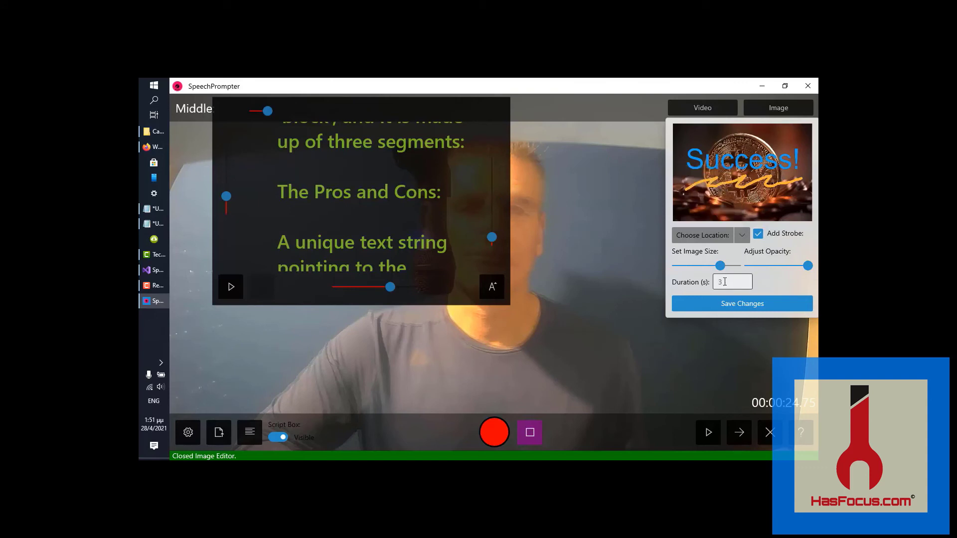
double_click(724, 282)
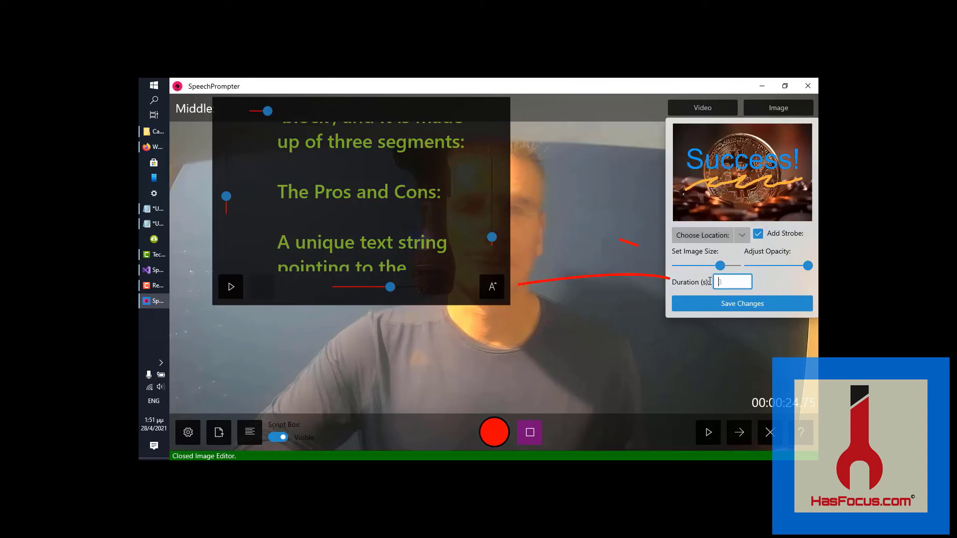
text(4)
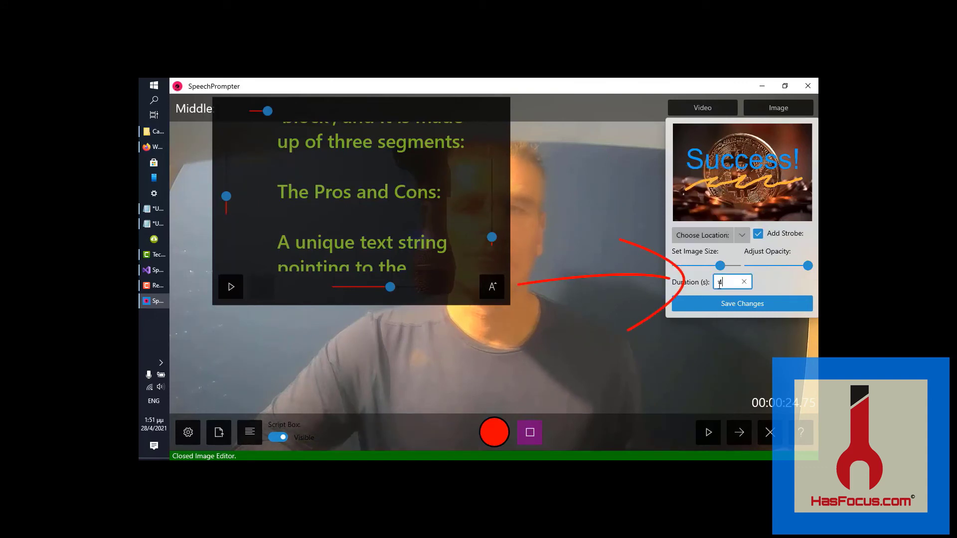
click(734, 303)
click(647, 270)
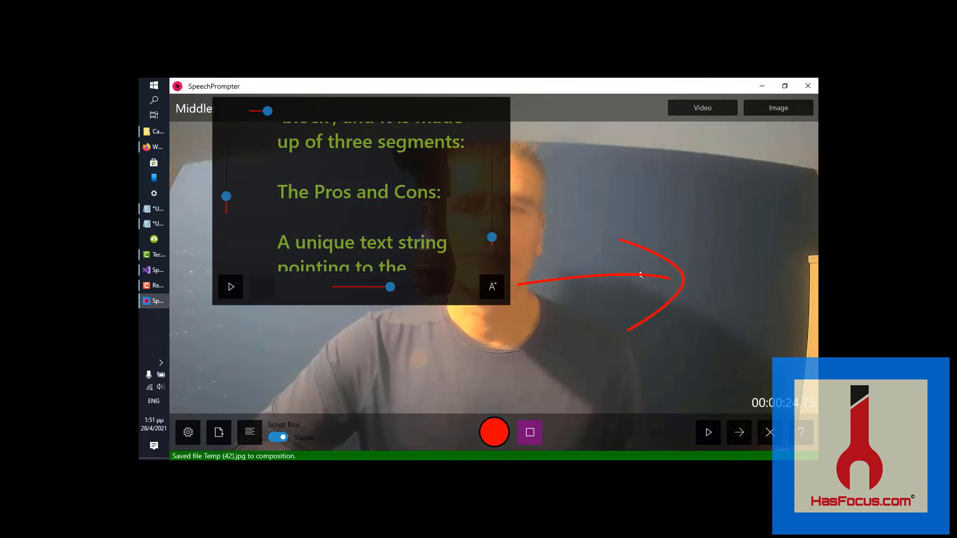
Resume the recording, pause it at about 36 seconds and stop it
click(495, 430)
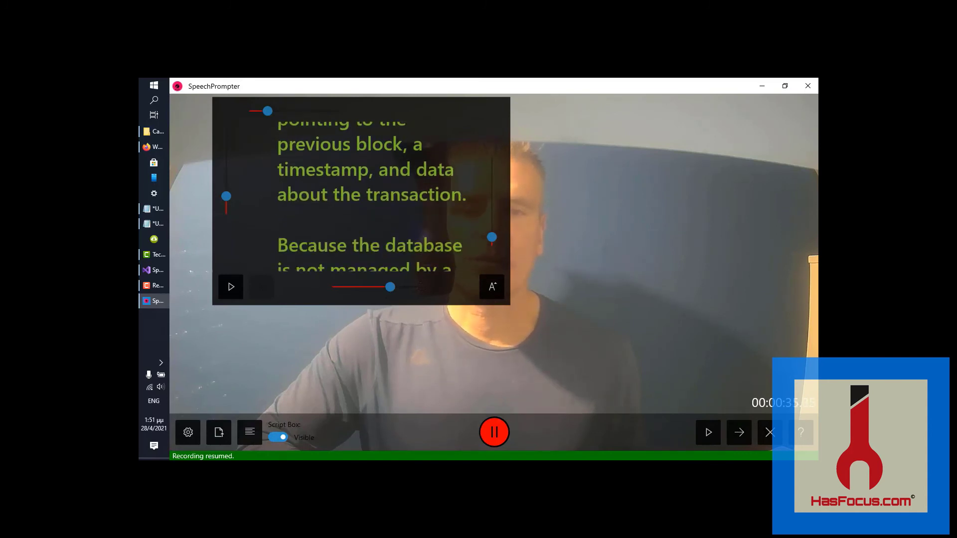
click(495, 433)
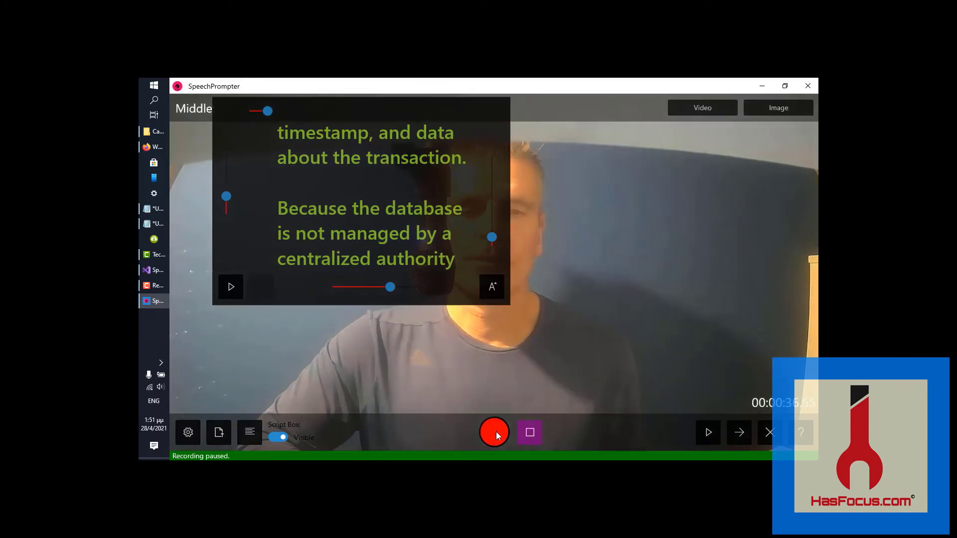
click(527, 432)
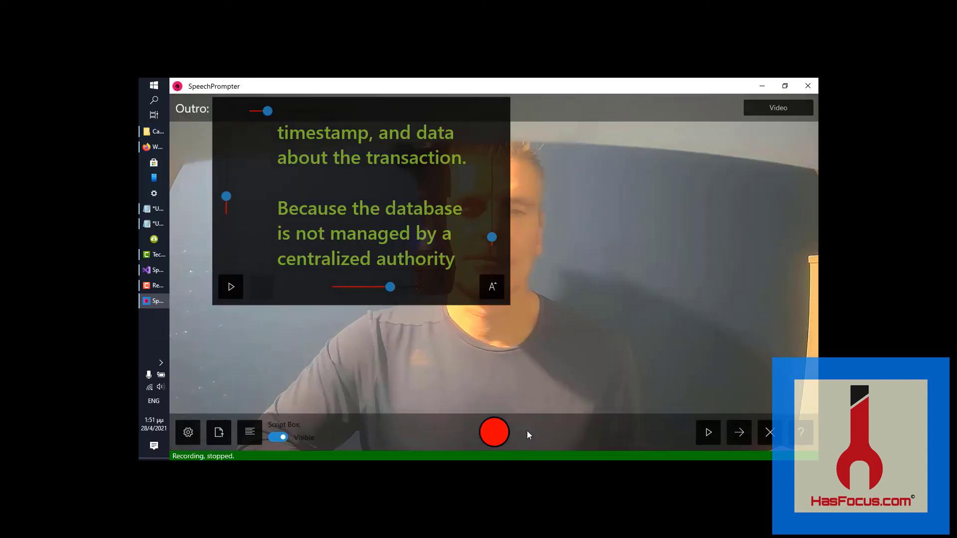
Choose the predefined Video 7 for the Outro section and save the selection
click(778, 113)
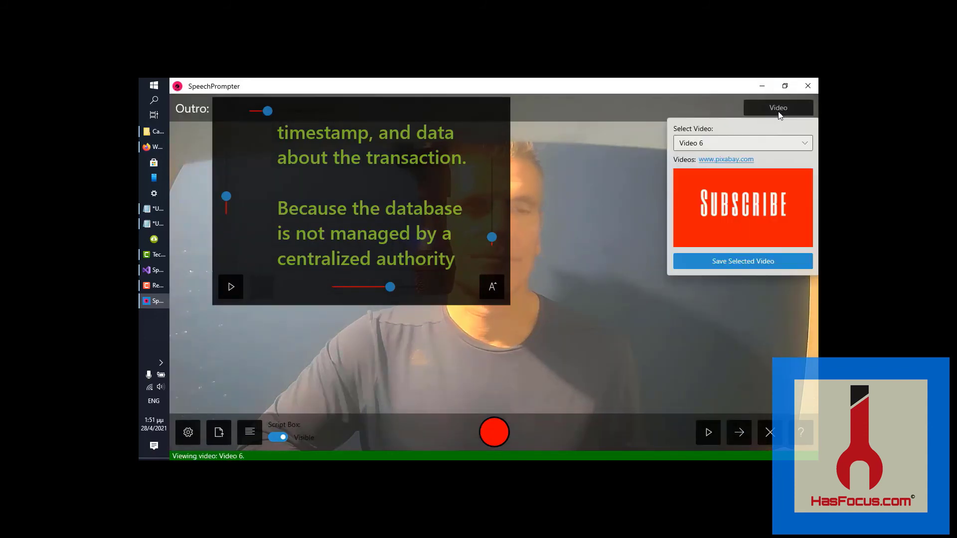
click(769, 146)
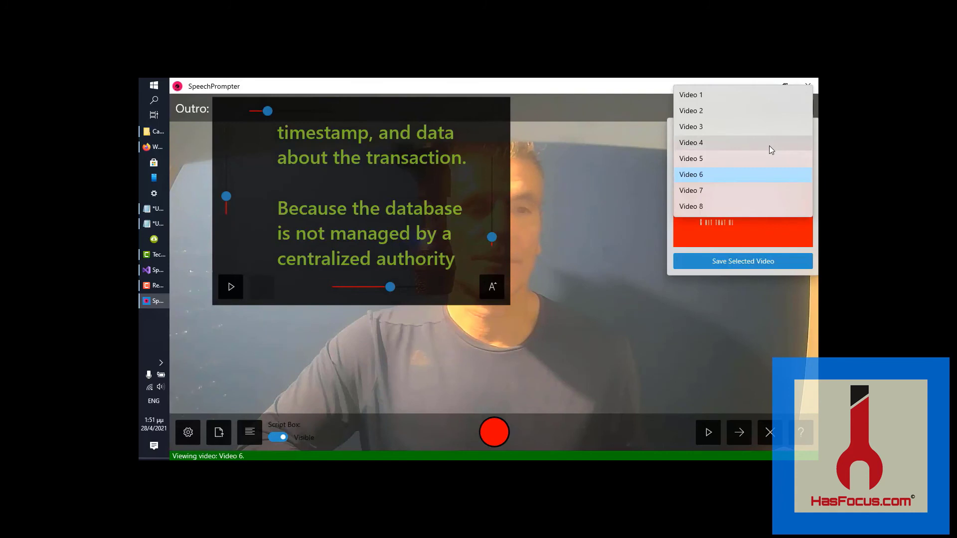
click(758, 191)
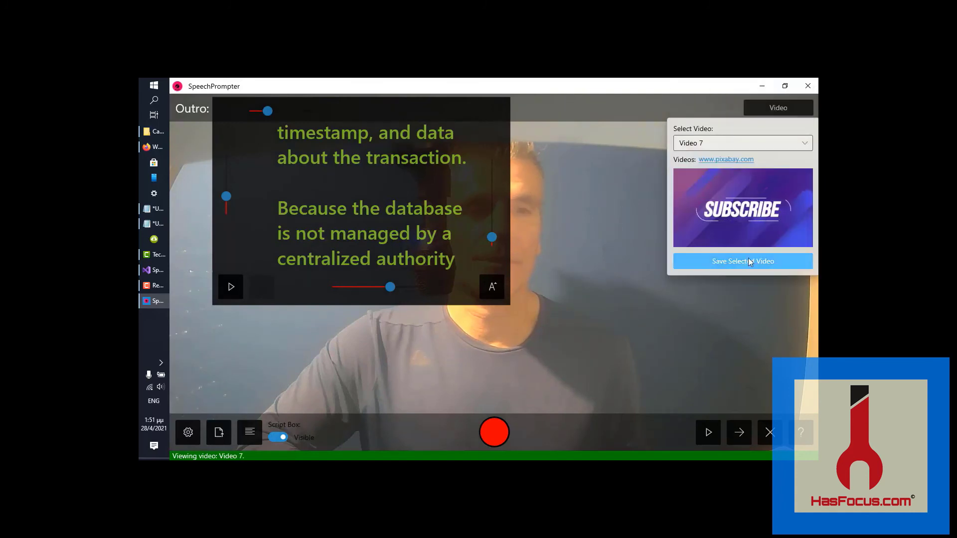
click(745, 261)
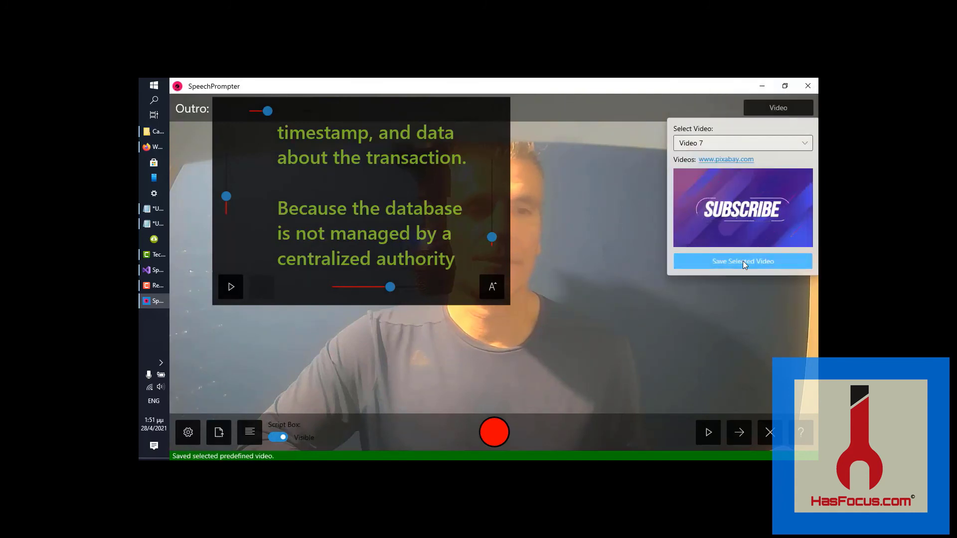
click(646, 268)
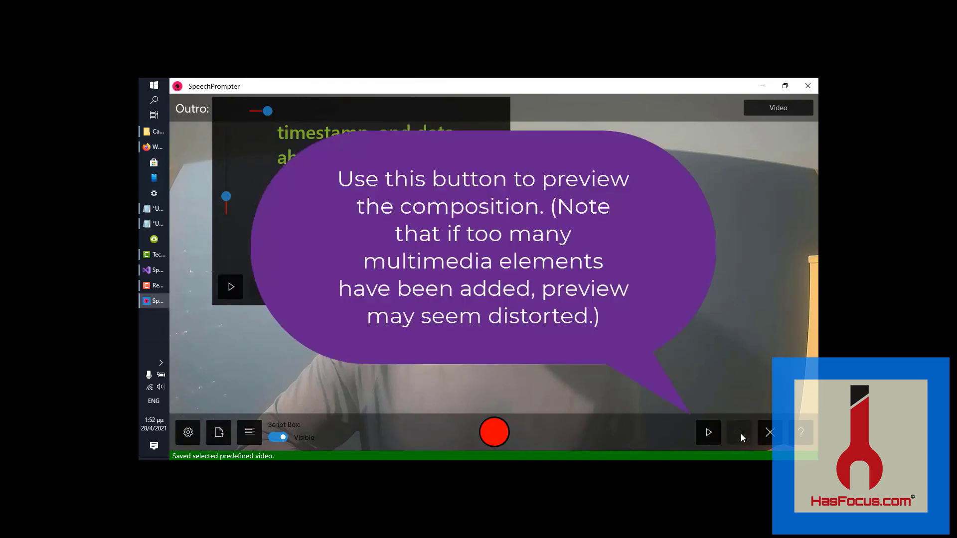
Export the composition to the Videos folder as FinalResult.mp4, replacing the existing file
click(741, 430)
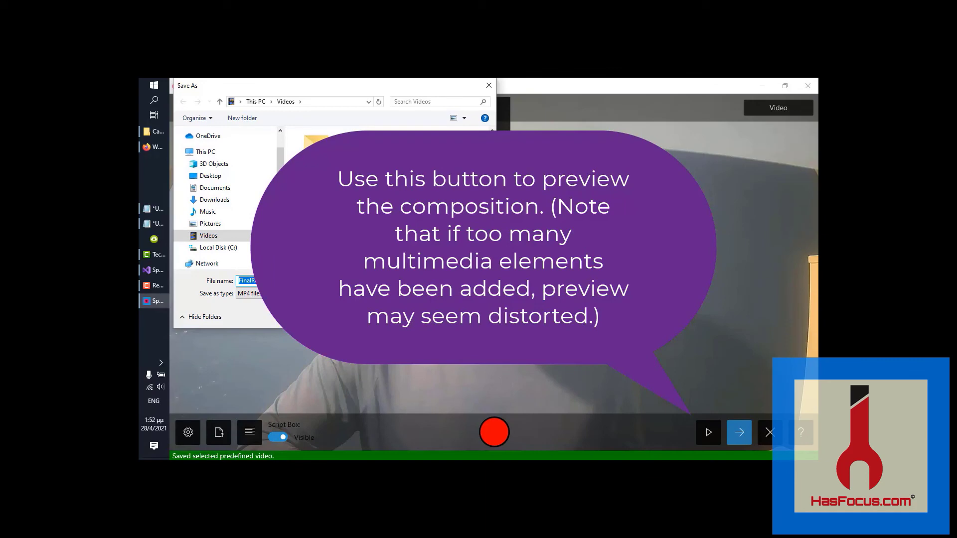
click(415, 315)
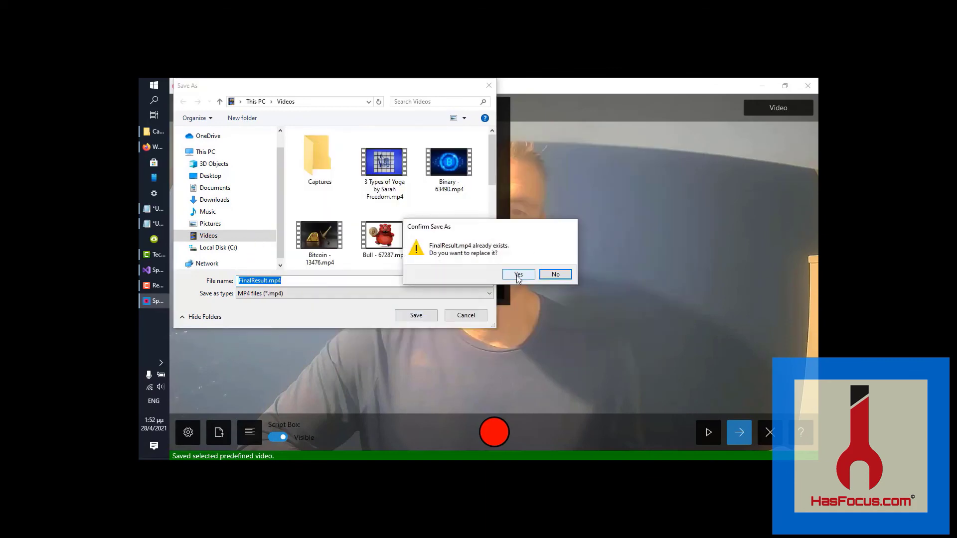
click(518, 275)
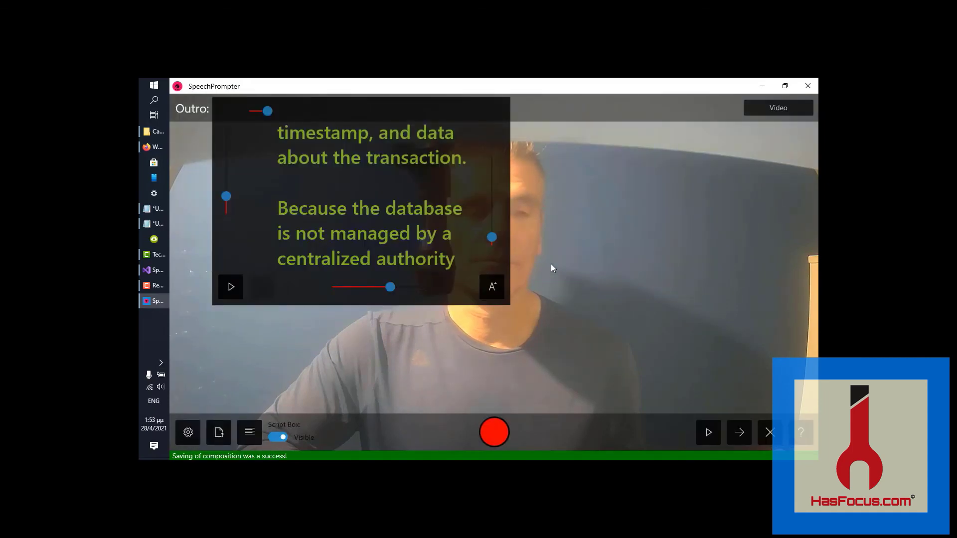
Delete the composition and its script, confirming the deletion
click(767, 432)
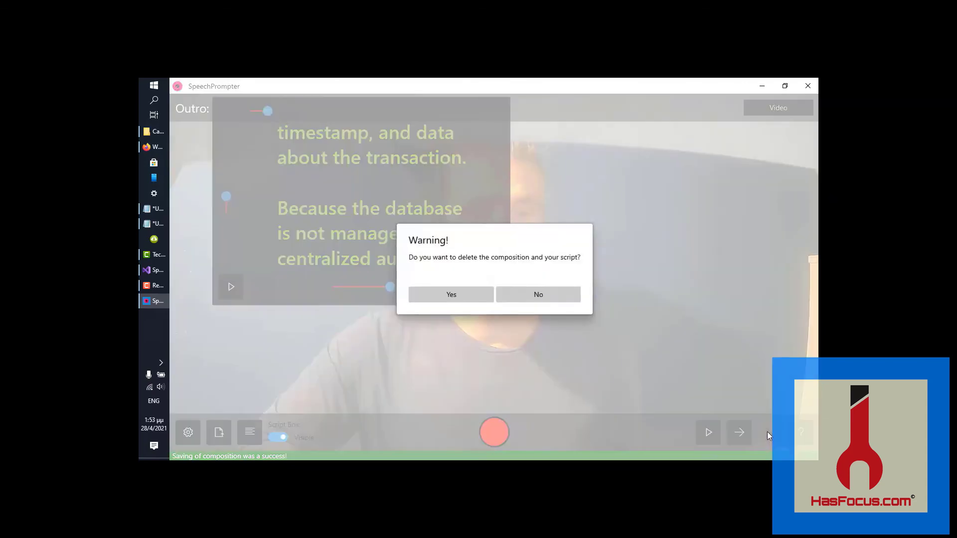
click(455, 295)
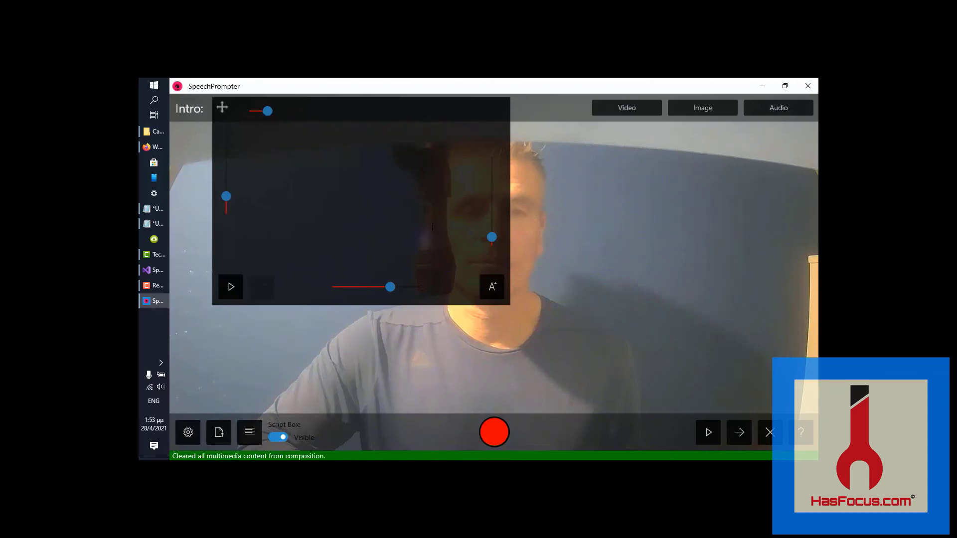